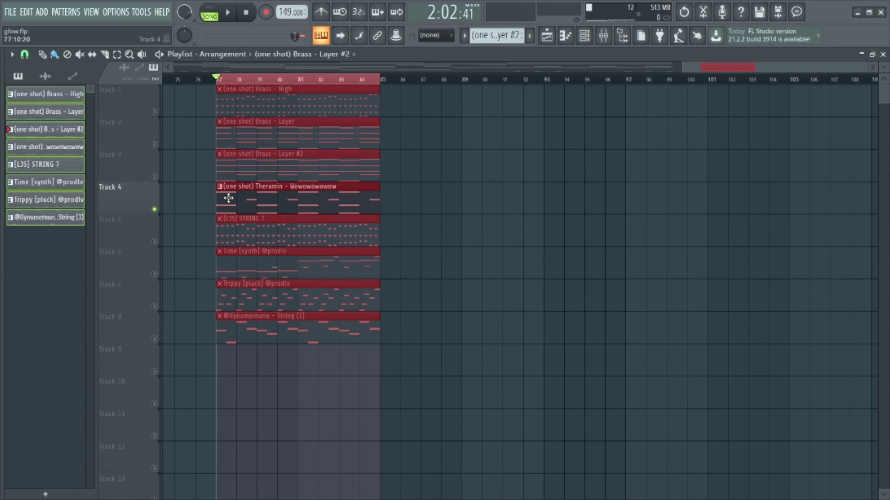
Play the Theramin and [LJS] STRING 7 melodies in the piano roll, and return to the playlist
double_click(231, 198)
key("space")
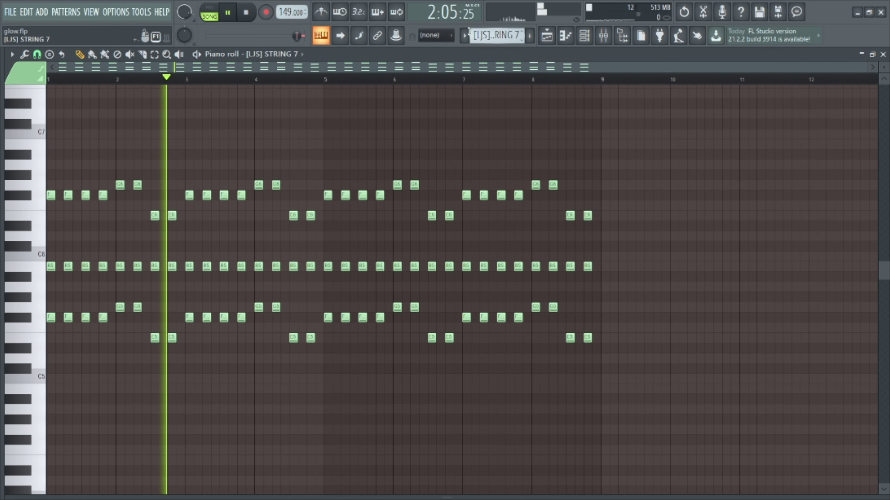
left_click(546, 37)
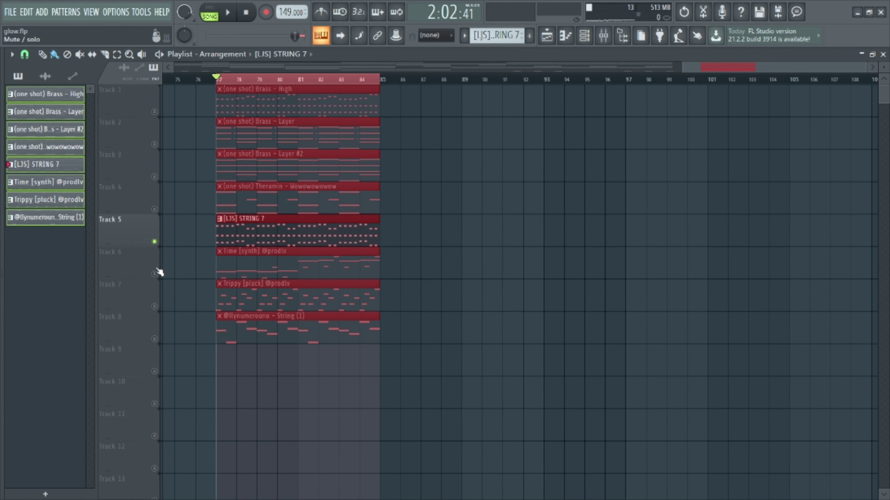
Play the Time [synth] melody in the piano roll and open the Portal effect on its mixer track
left_click(228, 253)
key("space")
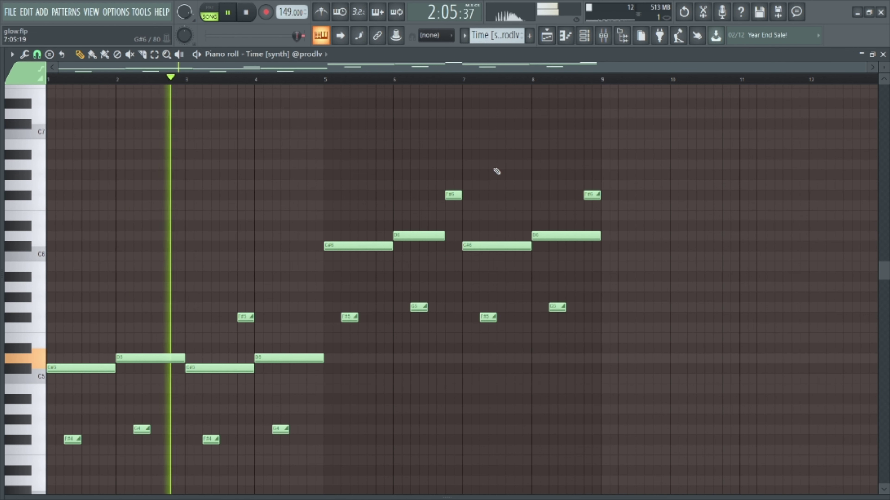
left_click(603, 35)
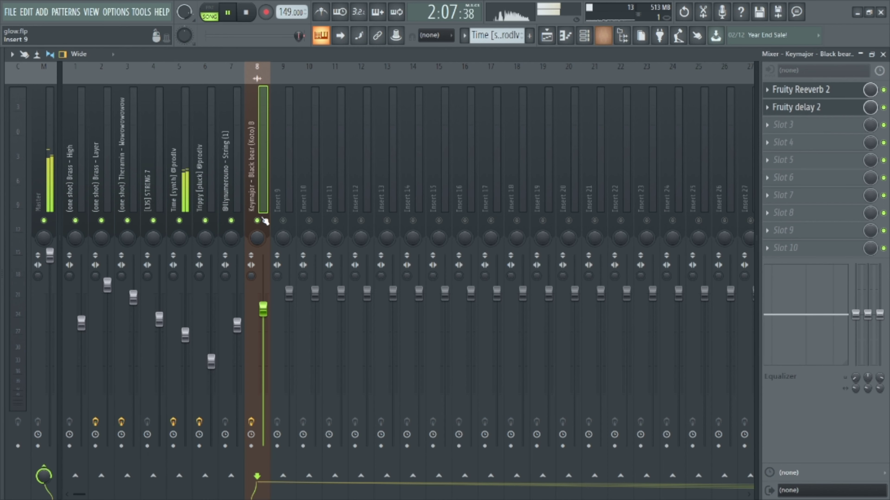
left_click(184, 202)
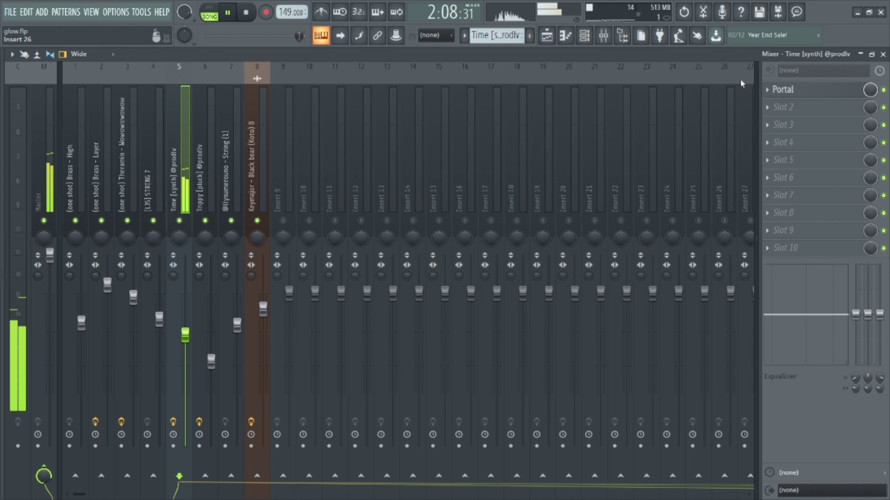
left_click(800, 89)
Show Portal's Delay presets, close the plugin, and stop playback back in the playlist
left_click(555, 80)
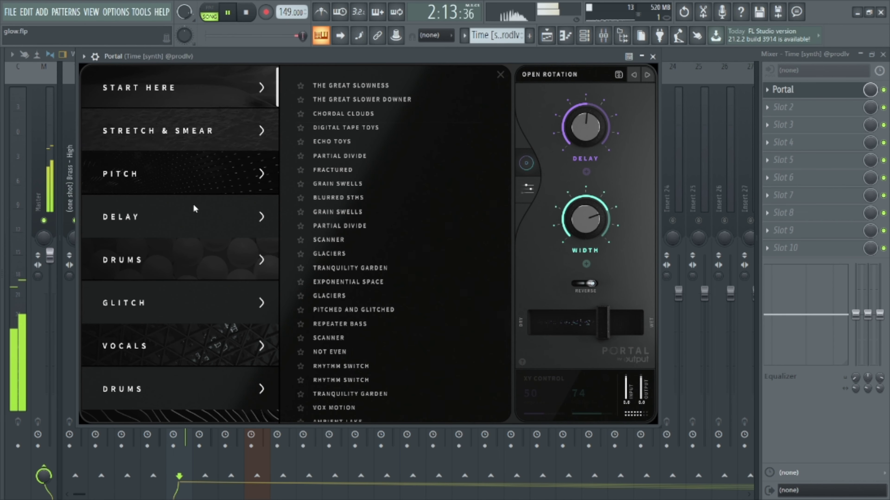
left_click(190, 212)
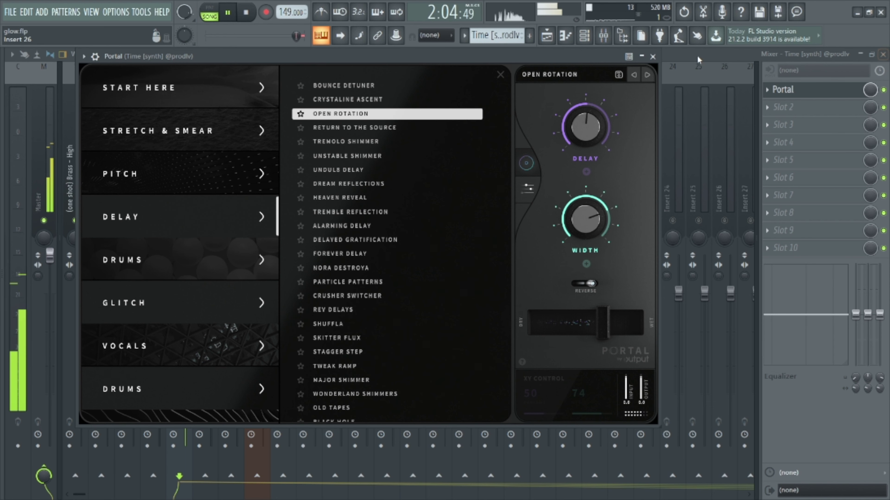
left_click(652, 56)
key("F5")
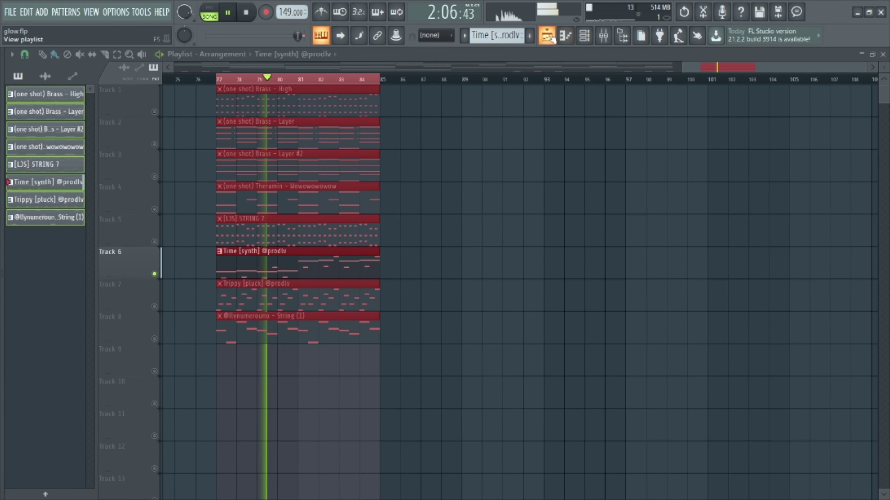
key("space")
Solo Track 7, play the Trippy [pluck] melody in the piano roll, and return to the playlist
left_click(155, 307)
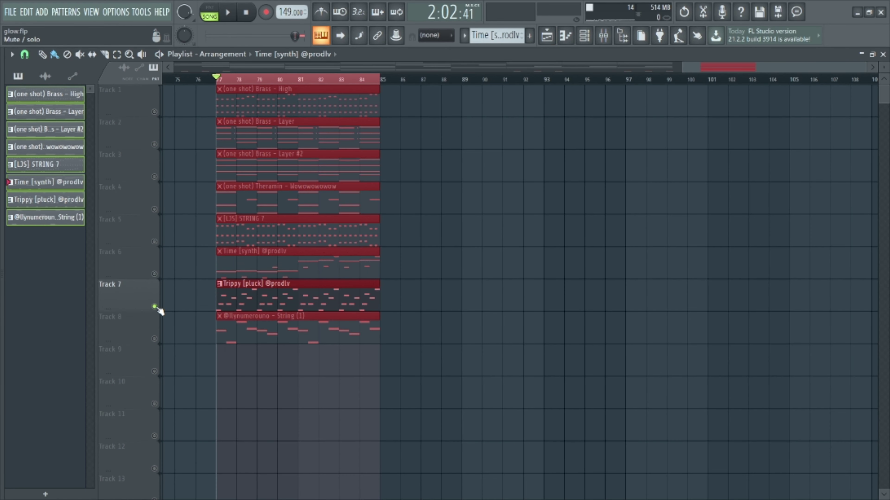
double_click(229, 290)
key("space")
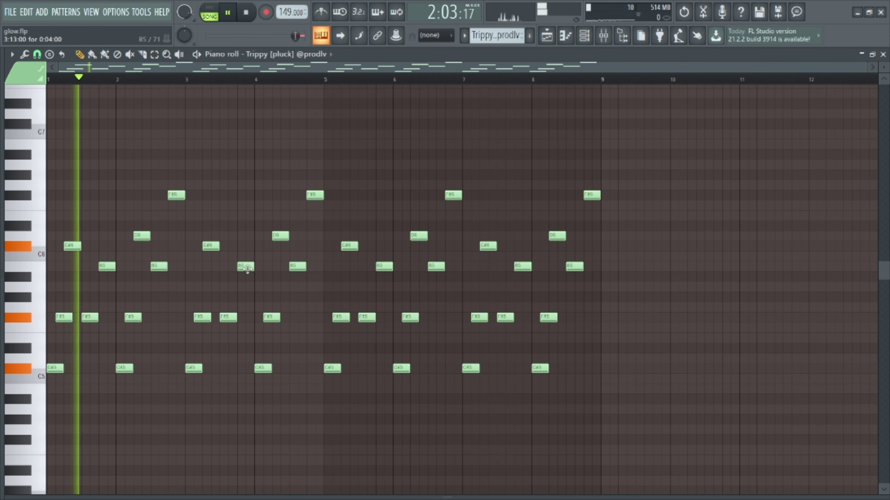
left_click(555, 37)
key("space")
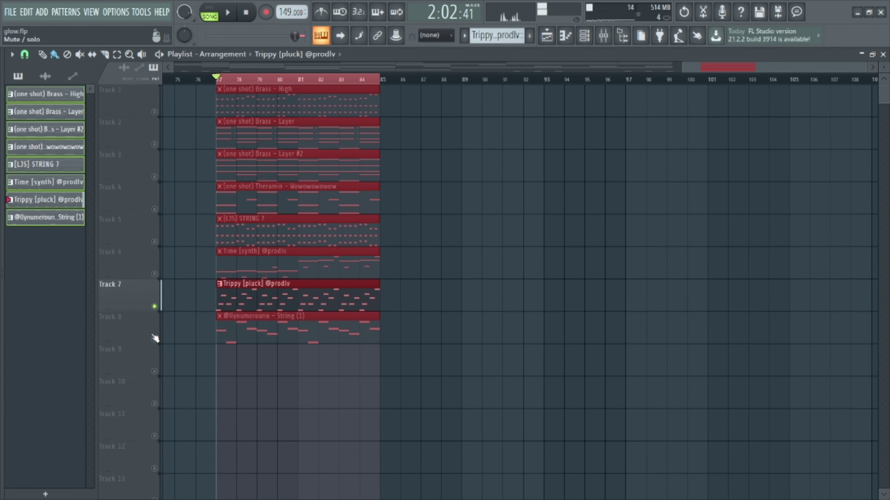
Play the String (1) melody from Track 8 in the piano roll and return to the playlist
double_click(244, 319)
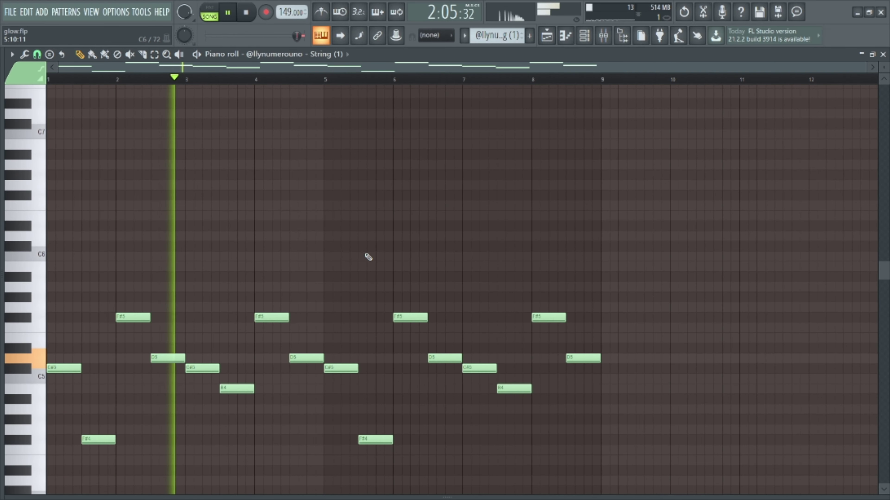
scroll(401, 193, "down", 3)
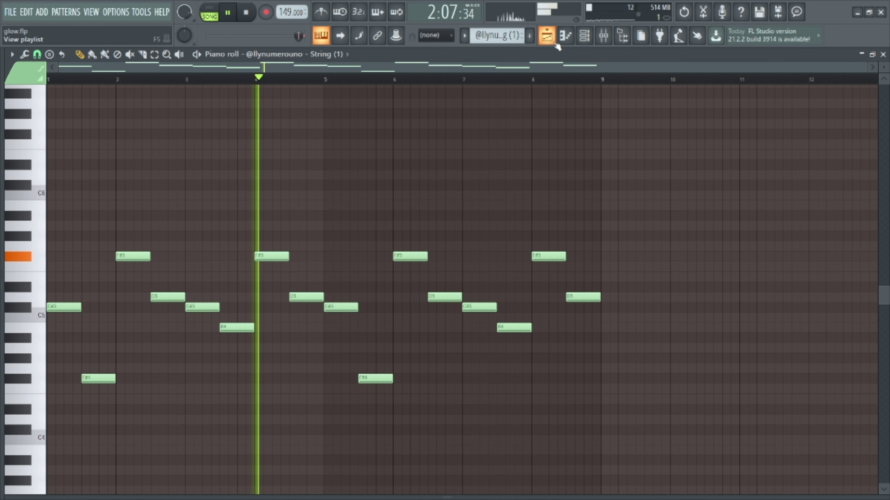
left_click(547, 37)
key("space")
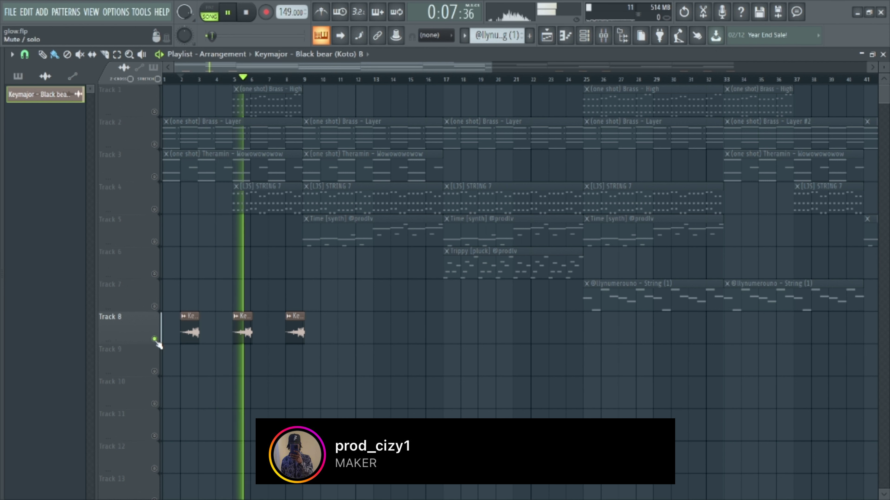
Stop the Keymajor koto playback, unsolo Track 8 so all tracks are active, and review the full arrangement
scroll(158, 345, "up", 3)
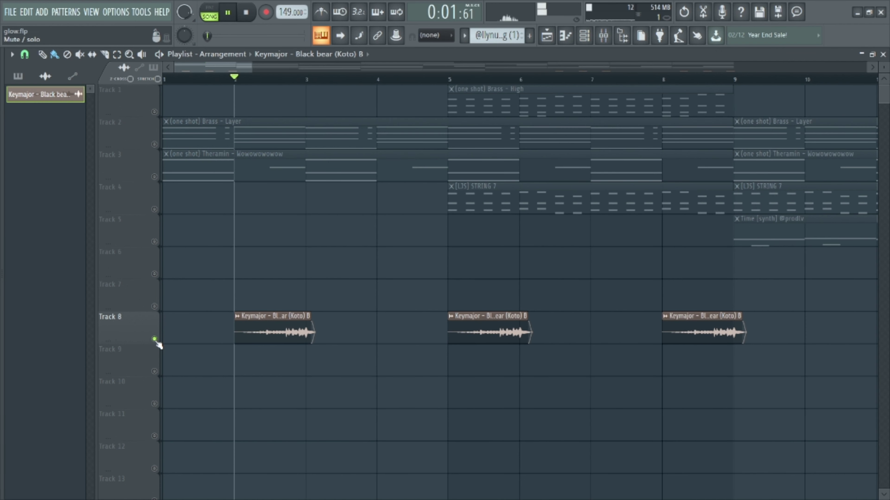
left_click(155, 339, "ctrl")
key("space")
left_click(154, 339, "ctrl")
left_click(154, 339, "ctrl")
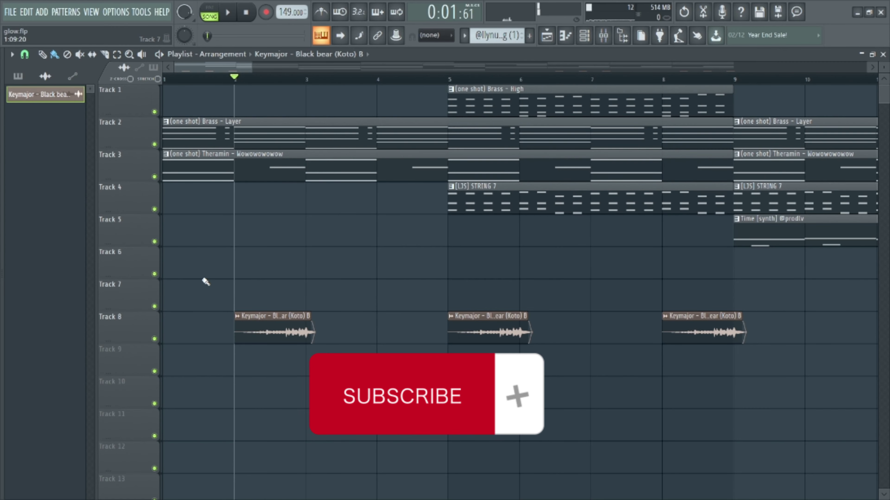
scroll(209, 279, "down", 5)
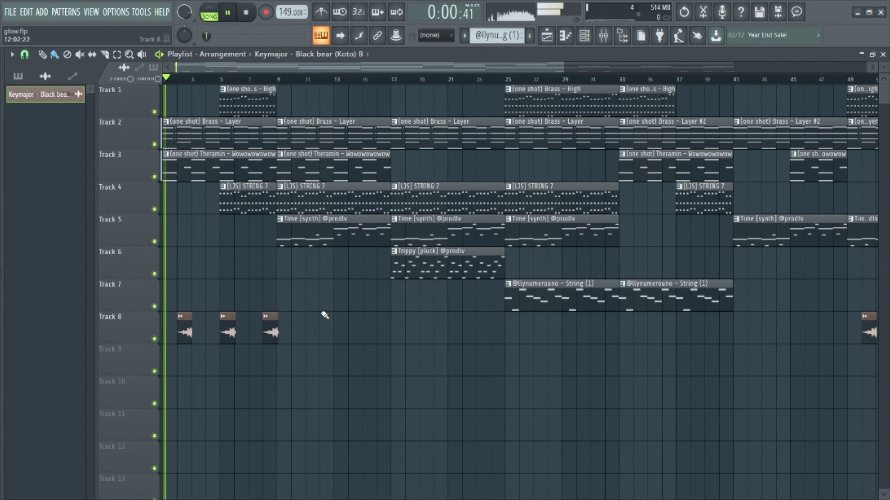
scroll(324, 315, "down", 4)
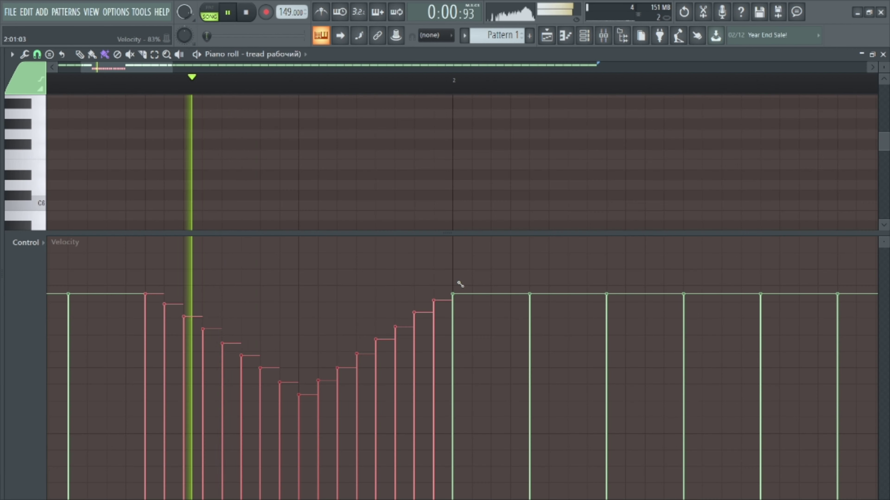
Add a C5 note at bar 3 for chrome hearts oph (4) and copy the two notes to bars 5 and 7
key("space")
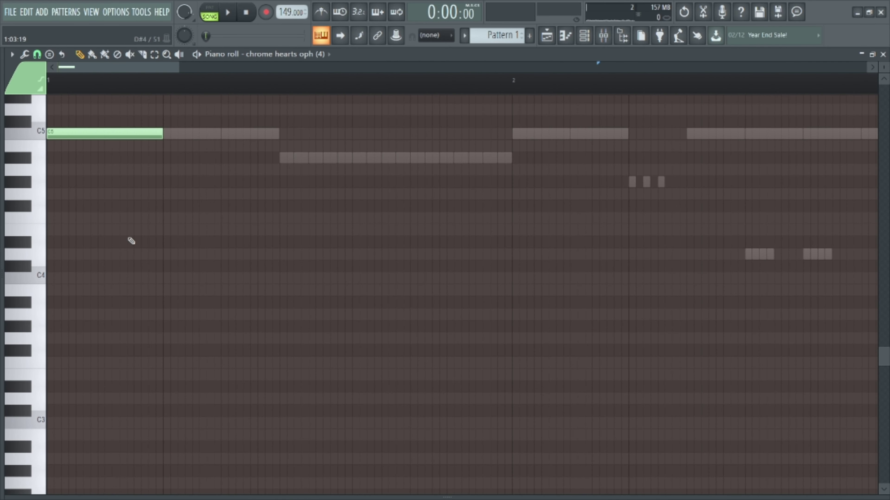
key("space")
scroll(437, 254, "up", 3)
scroll(532, 215, "down", 4)
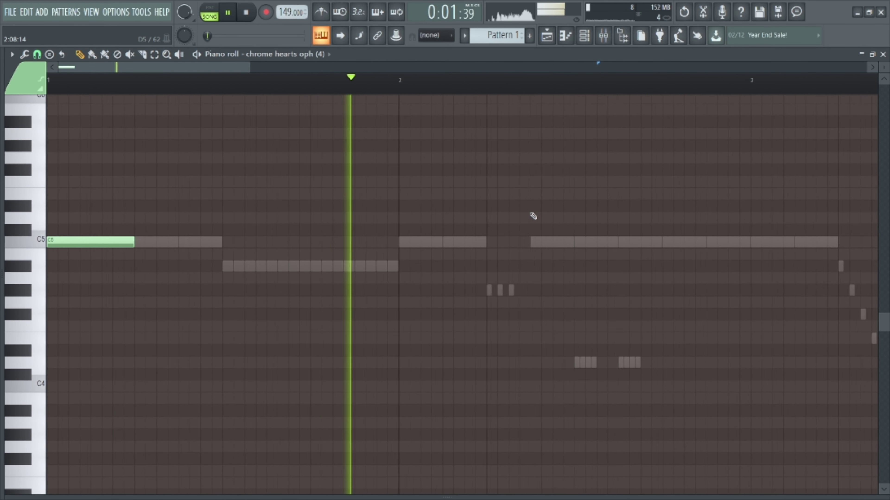
left_click(415, 243)
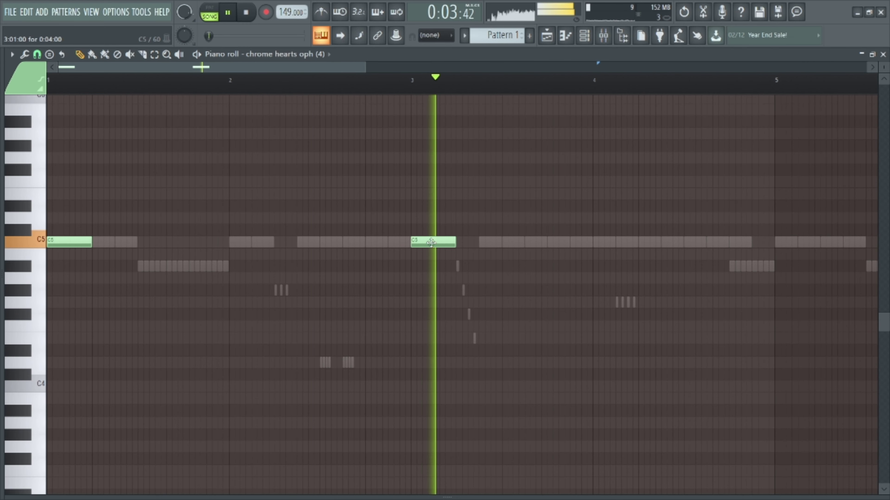
left_click_drag(475, 283, 2, 162)
mouse_move(787, 253)
left_mouse_down()
mouse_move(799, 241)
mouse_move(787, 238)
left_mouse_up()
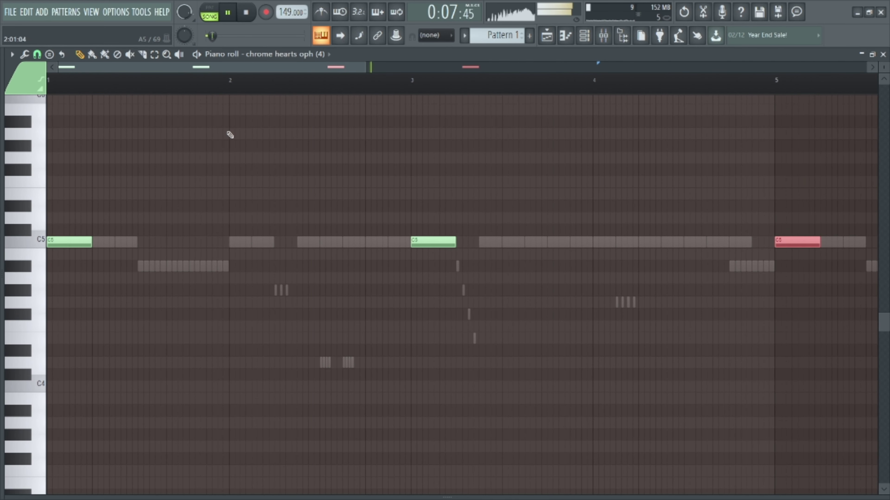
Adjust the snap grid and place C5 notes for 7 Snare at 1:15 and in bar 2, shifting the second slightly later
left_click(37, 54)
left_click(55, 157)
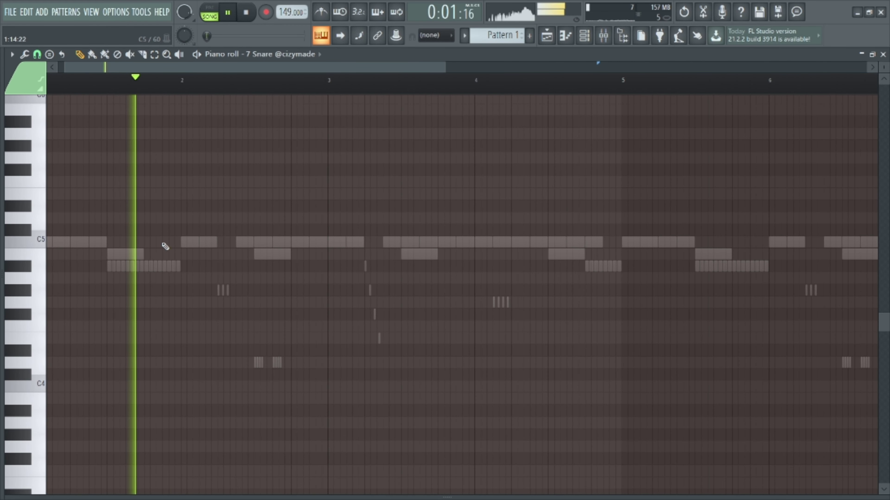
left_click(164, 242)
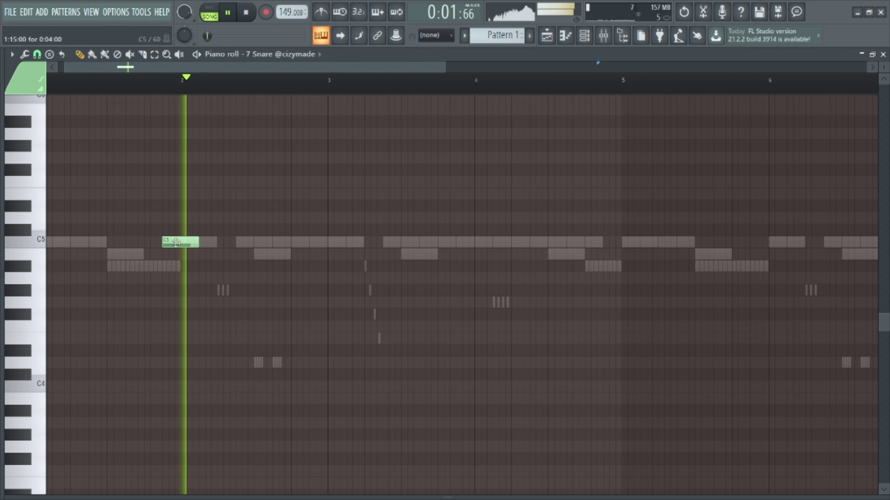
key("space")
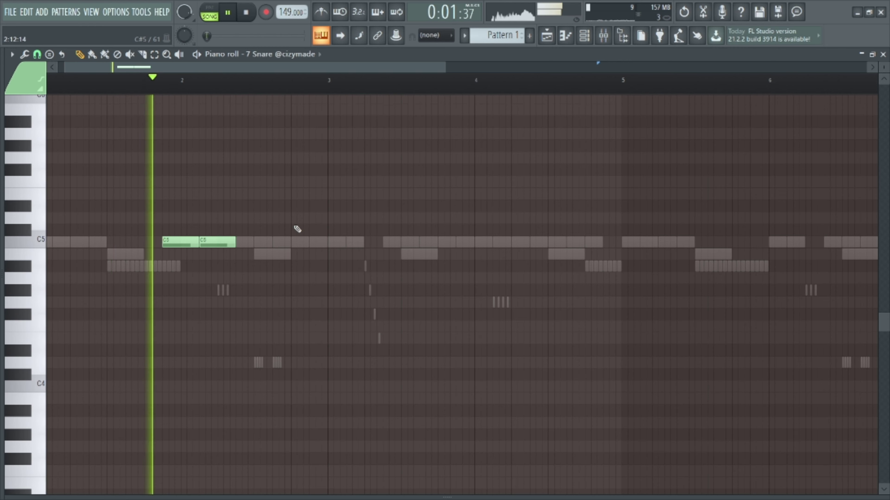
key("space")
left_click_drag(220, 242, 238, 241)
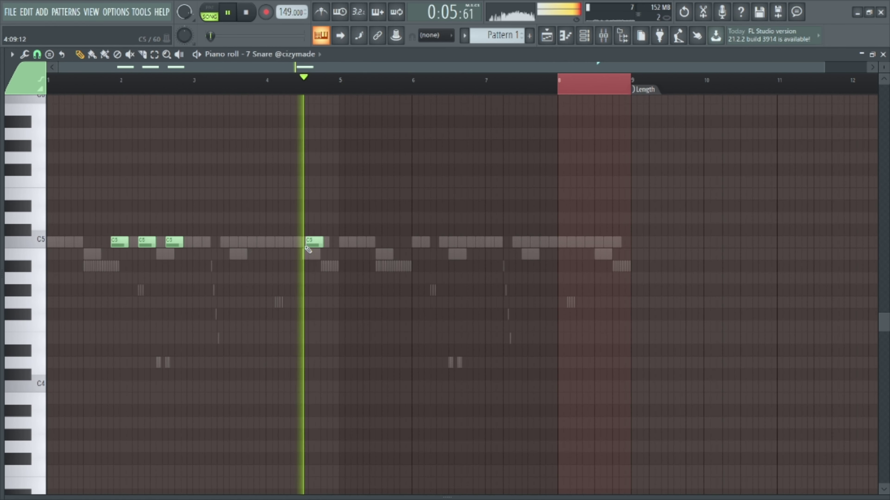
Paint a short C5 snare roll starting at beat three of bar 4 on the 7 Snare channel
scroll(308, 223, "up", 3)
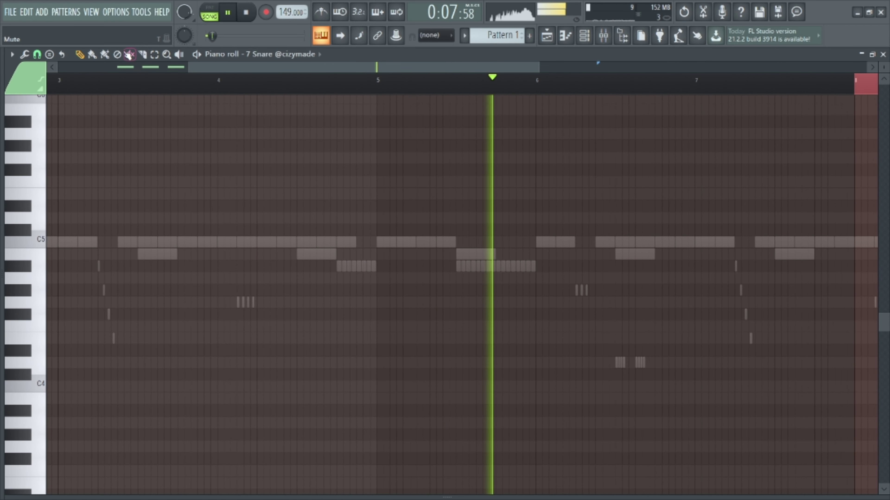
left_click(105, 54)
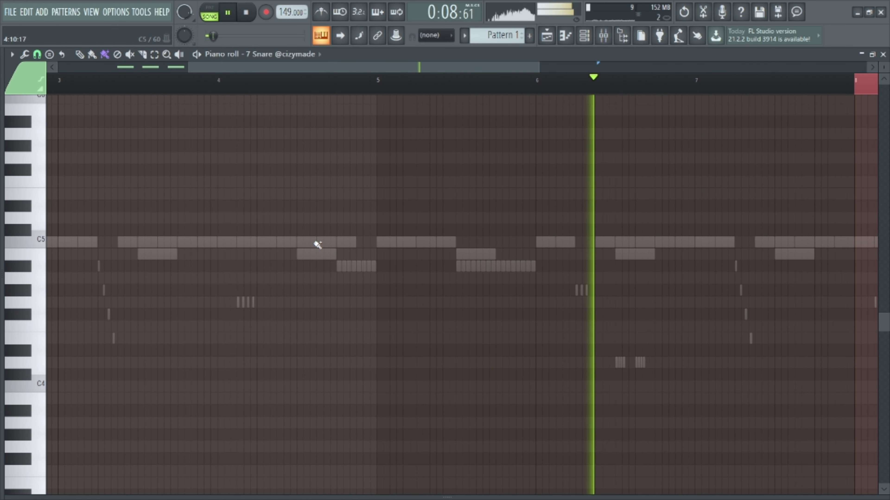
left_click(300, 242)
scroll(323, 244, "up", 2)
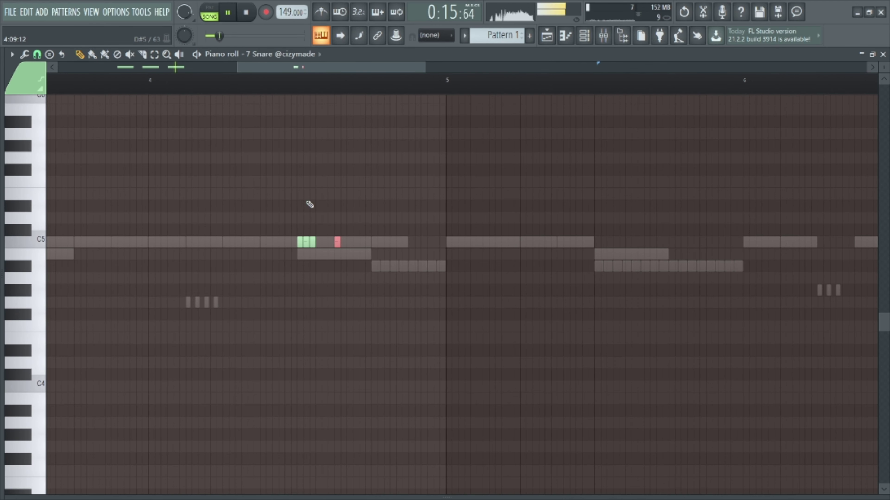
scroll(309, 204, "down", 3)
scroll(319, 190, "up", 5)
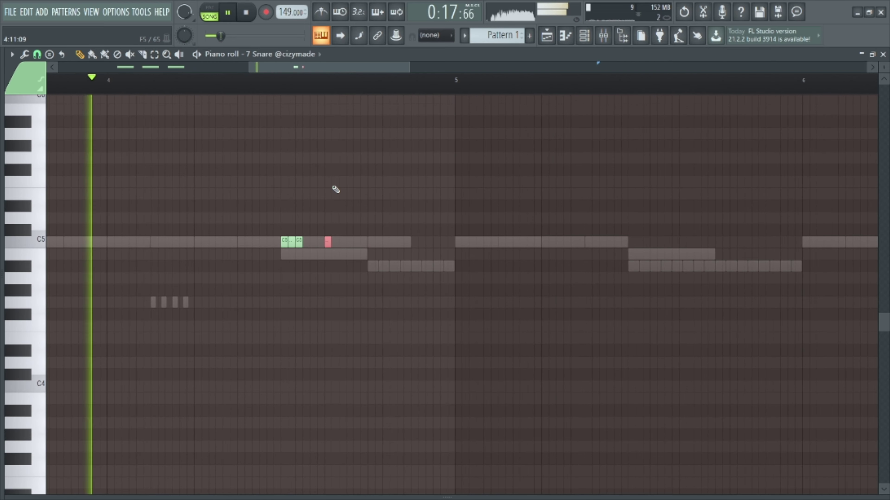
scroll(288, 193, "down", 1)
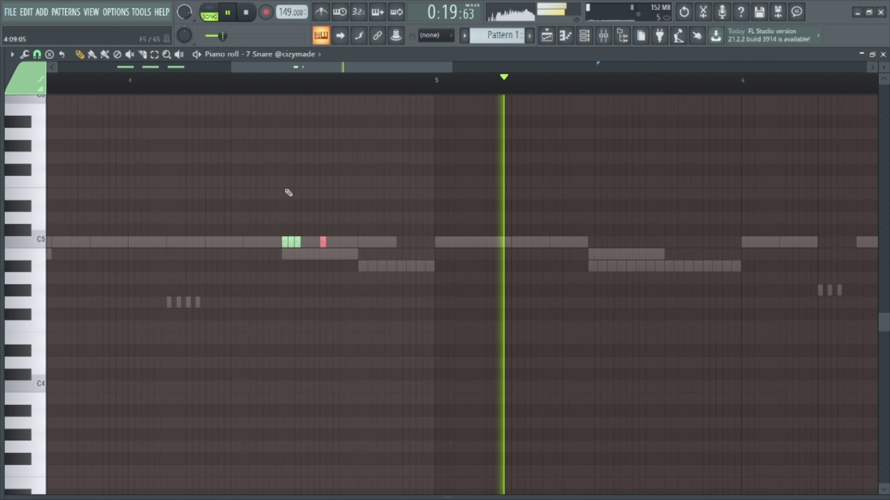
scroll(296, 196, "down", 2)
scroll(490, 231, "up", 1)
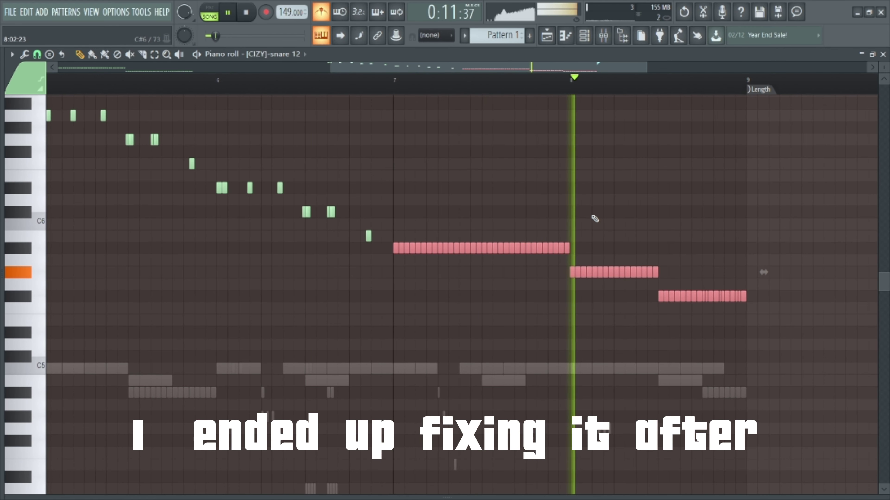
Stop the snare 12 playback, return to the playlist, and play the Pattern 1 arrangement with the melody audio
key("space")
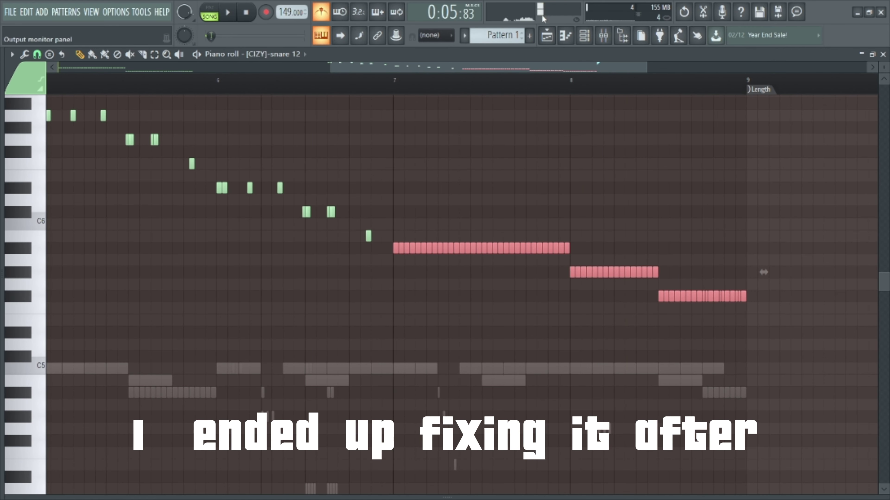
left_click(546, 36)
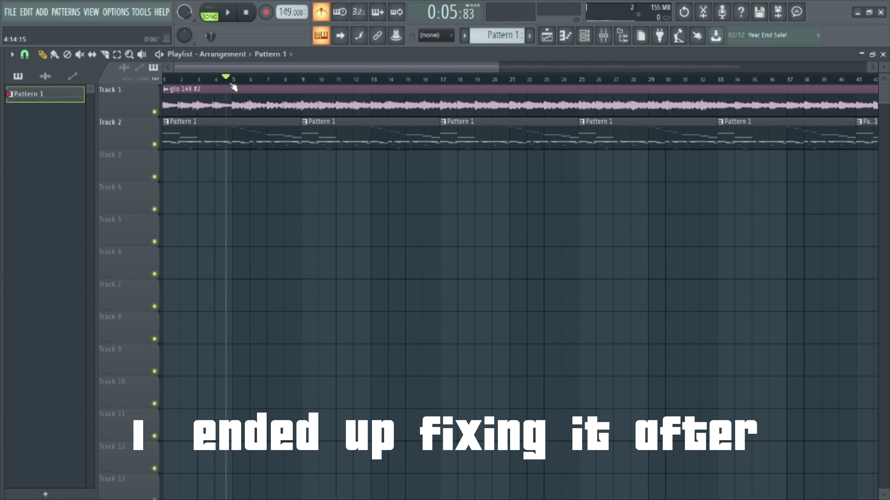
key("space")
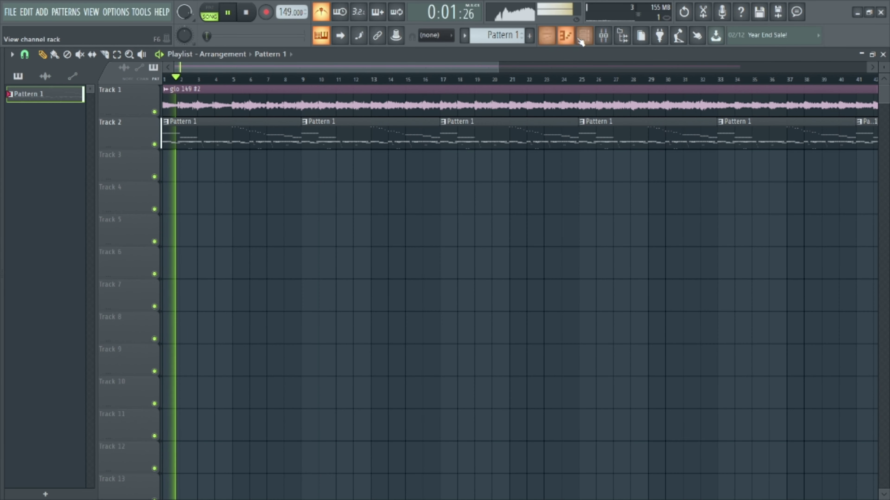
Add 7 Snare notes to the last beat of bar 8: A#4 at 8:13, 8:14 and 8:15, followed directly by a B4
key("space")
key("F6")
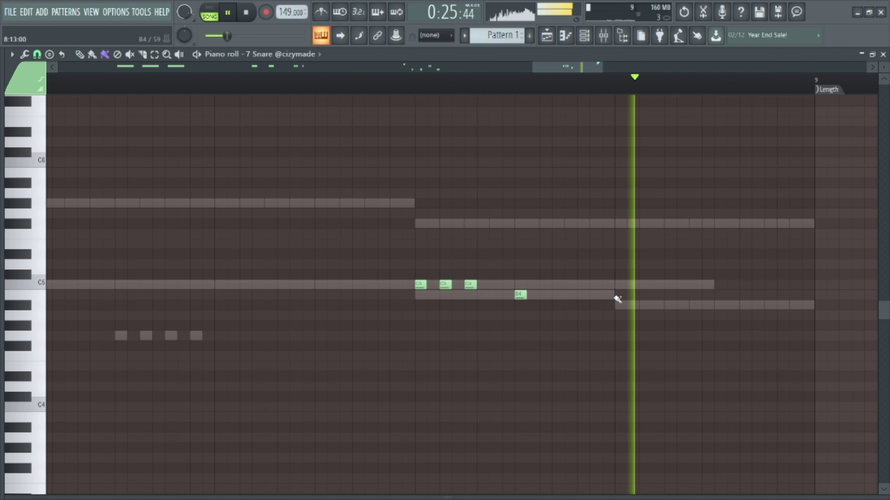
left_click(619, 304)
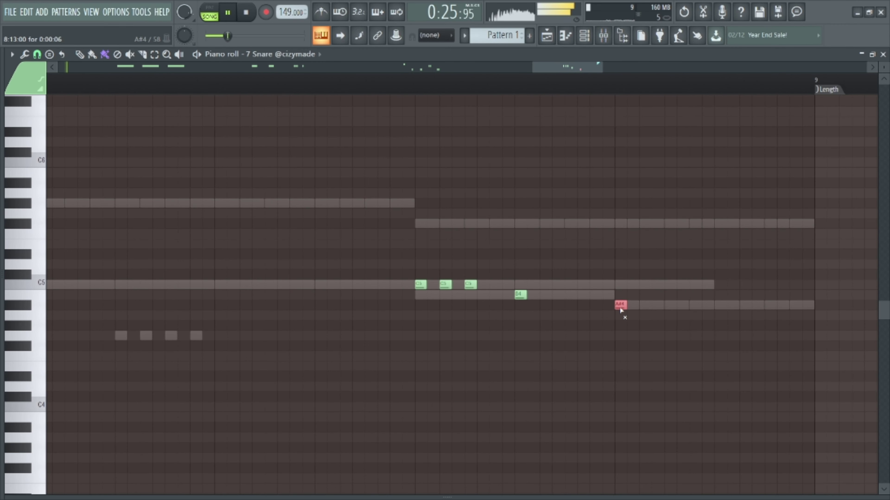
left_click(671, 306)
left_click(722, 315)
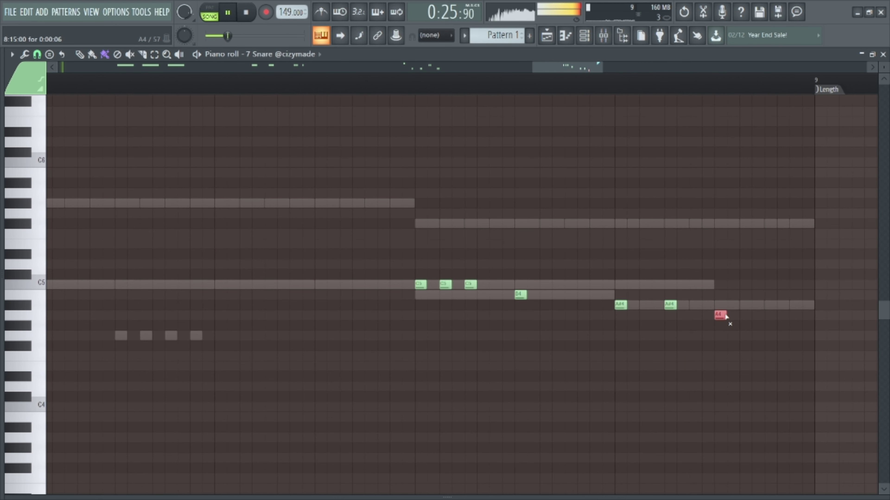
left_click(720, 305)
left_click(708, 305)
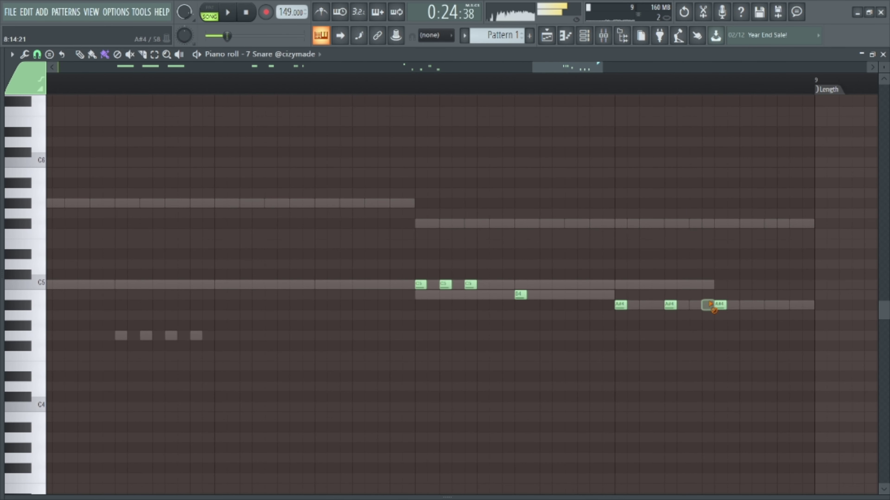
right_click(708, 305)
key("space")
left_click(732, 295)
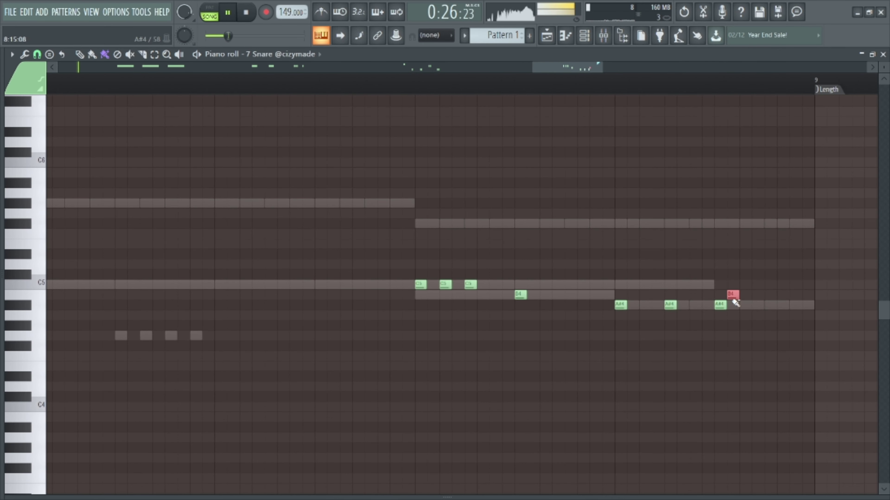
Transpose the snare run in the second half of bar 8 down one semitone, and its last four notes one semitone further
scroll(655, 219, "down", 6)
left_click_drag(578, 248, 746, 373)
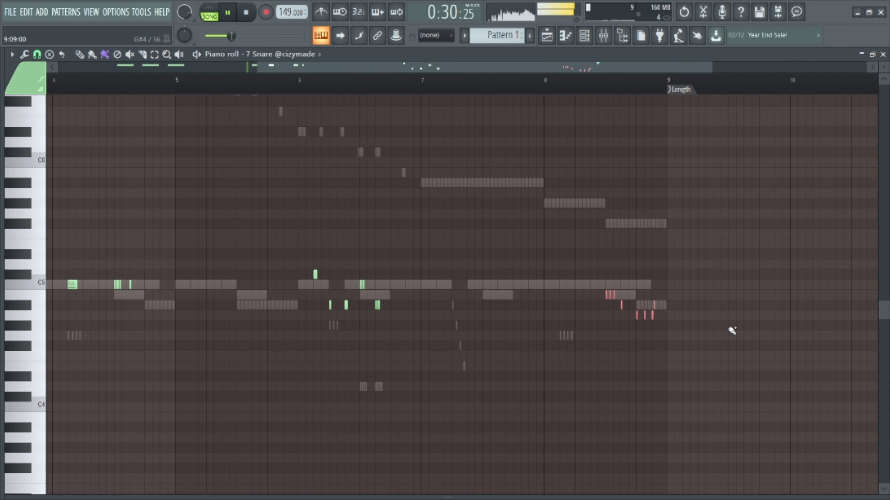
scroll(700, 278, "up", 4)
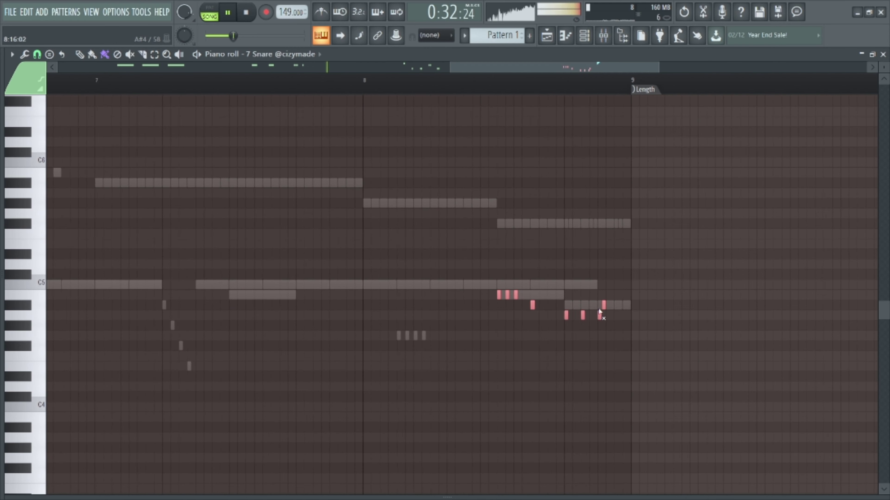
left_click_drag(559, 270, 678, 363)
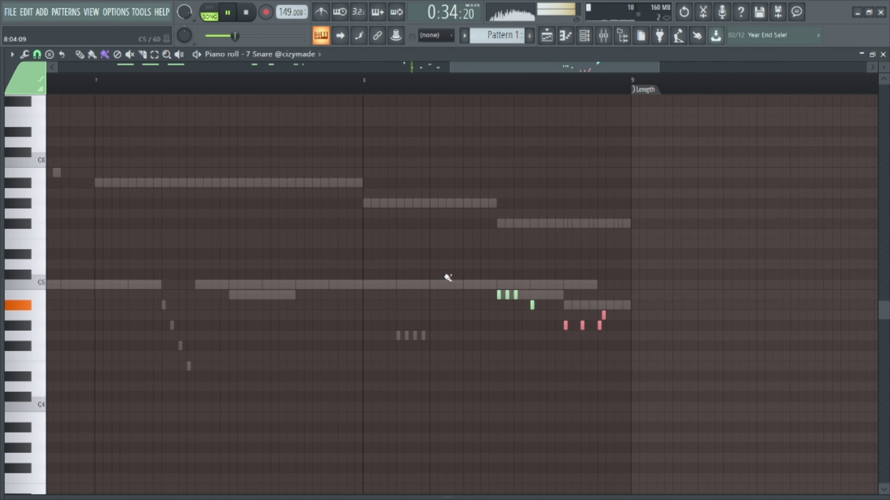
left_click_drag(486, 258, 537, 335)
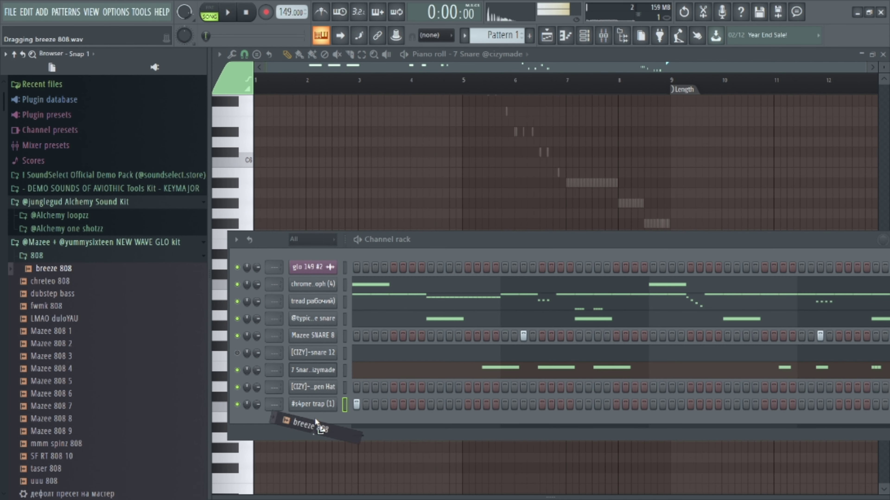
Add the breeze 808 sample to the channel rack and lower the uuu 808 note in bar 1 to B4
left_click_drag(294, 417, 294, 419)
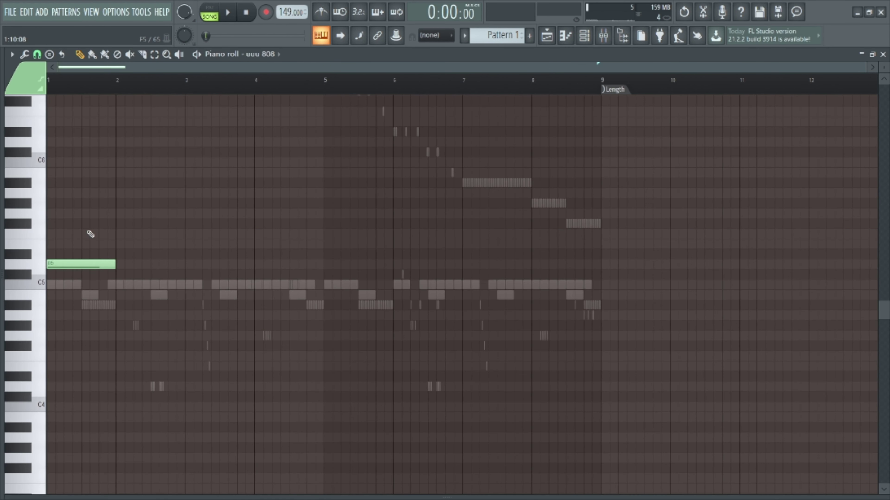
key("shift+Down")
key("shift+Down")
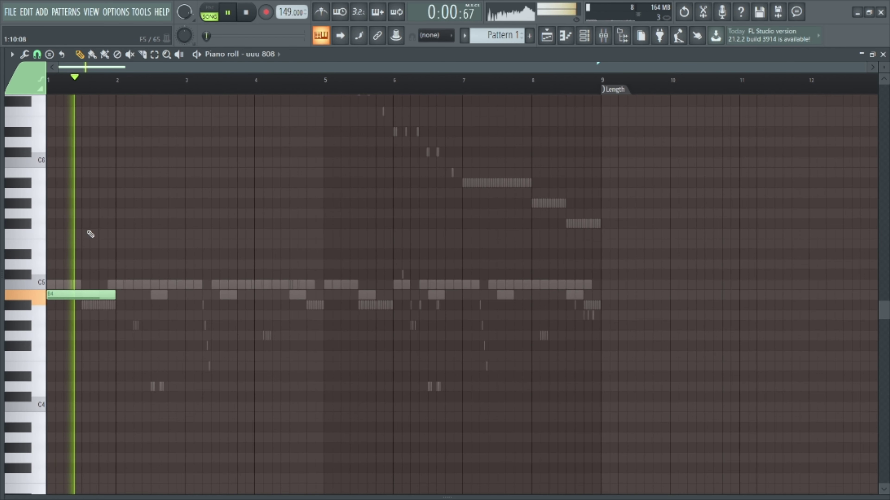
Audition the uuu 808 note against the beat and place a higher note near the start of bar 2
scroll(156, 88, "up", 5)
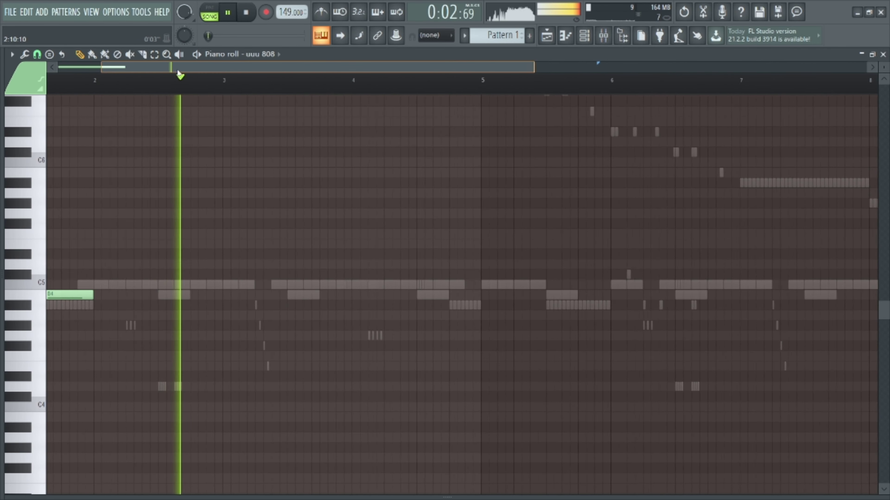
key("space")
key("space")
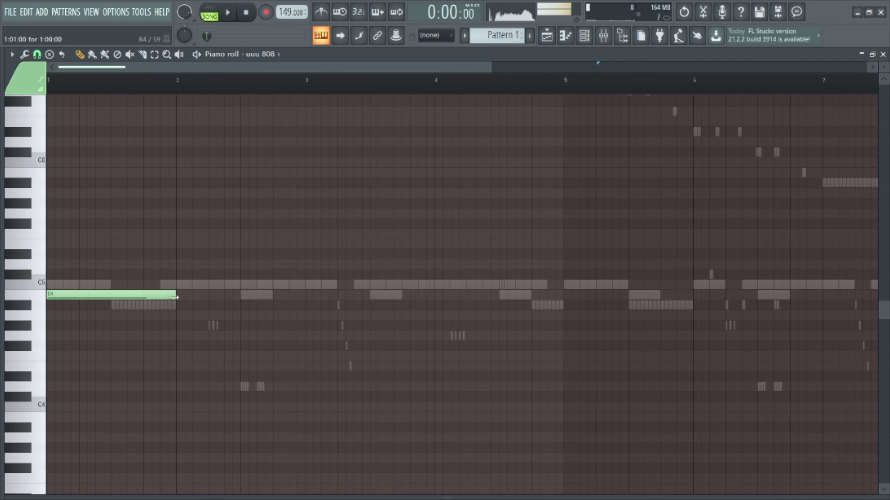
scroll(154, 271, "up", 1)
scroll(156, 271, "up", 2)
key("space")
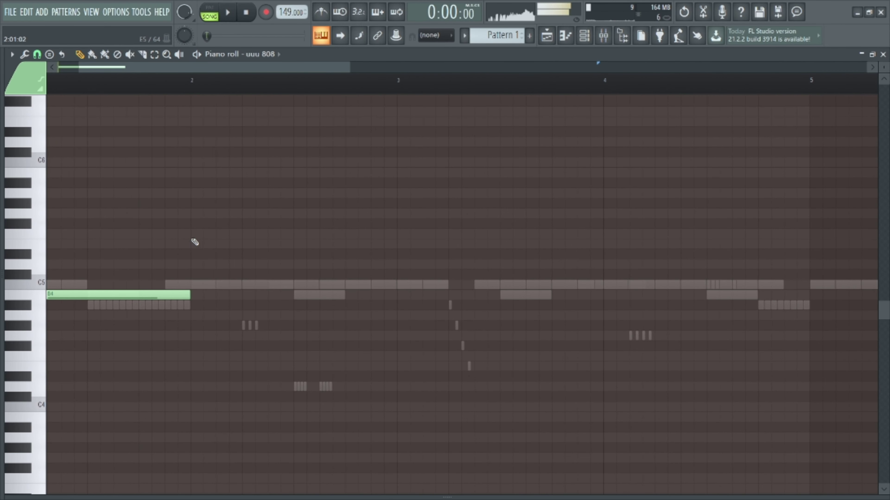
left_click(199, 224)
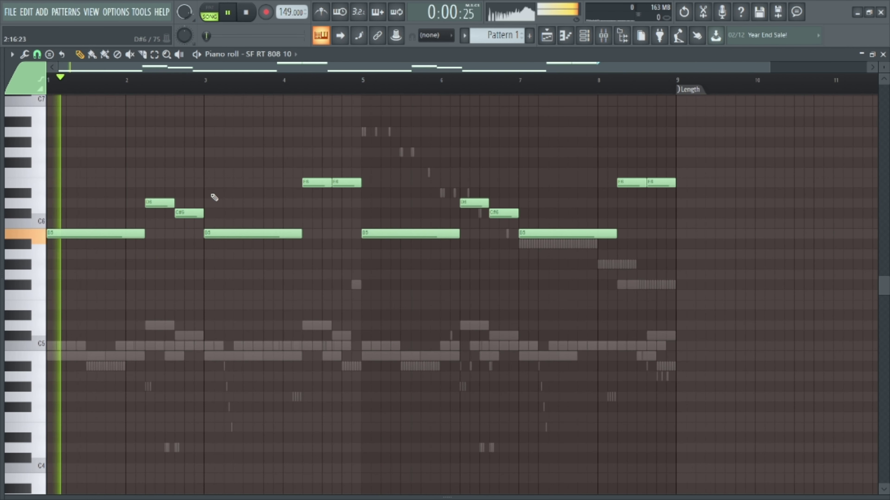
Play through the SF RT 808 10 line and slice its long B5 note in bar 7 at 7:13
scroll(258, 189, "up", 1)
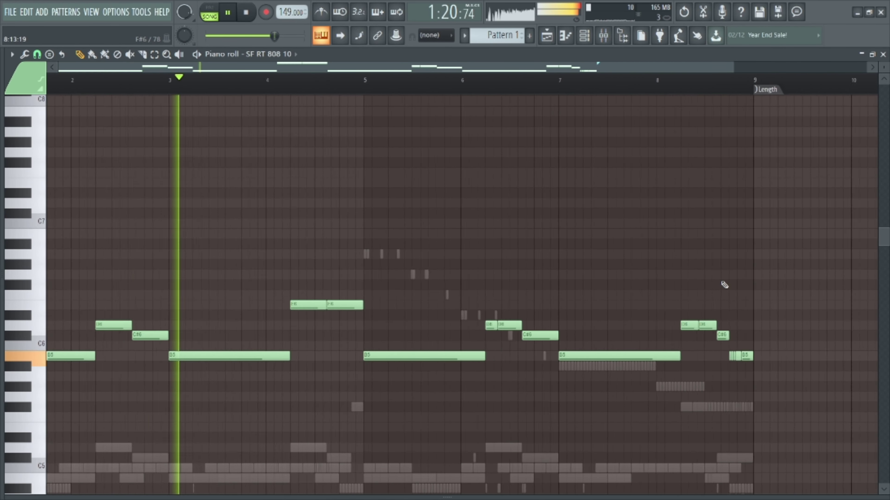
scroll(490, 334, "down", 1, "ctrl")
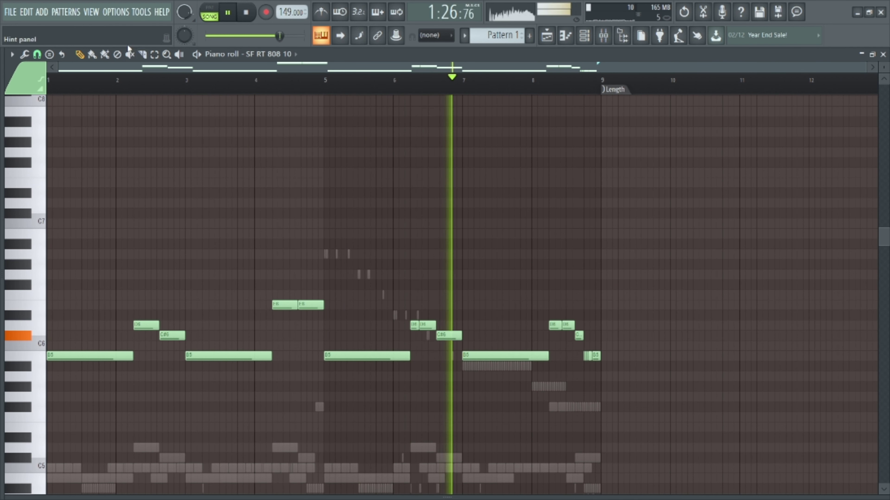
scroll(513, 194, "up", 1)
scroll(513, 194, "up", 1)
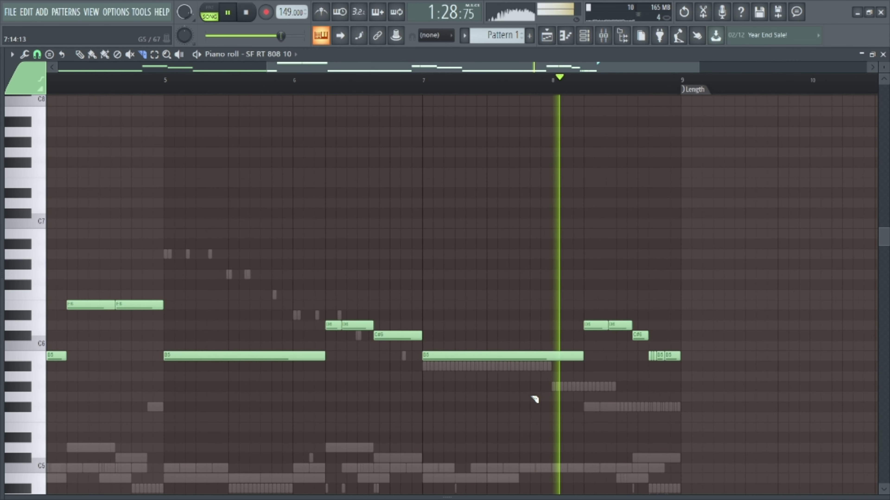
left_click(522, 356)
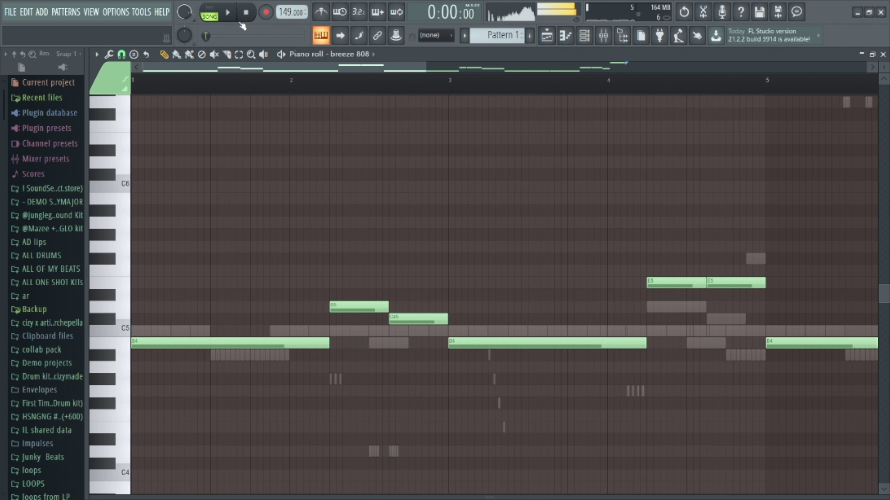
Slice the opening B4 note of the breeze 808 line at 1:11 and 1:15 while auditioning it
key("space")
key("space")
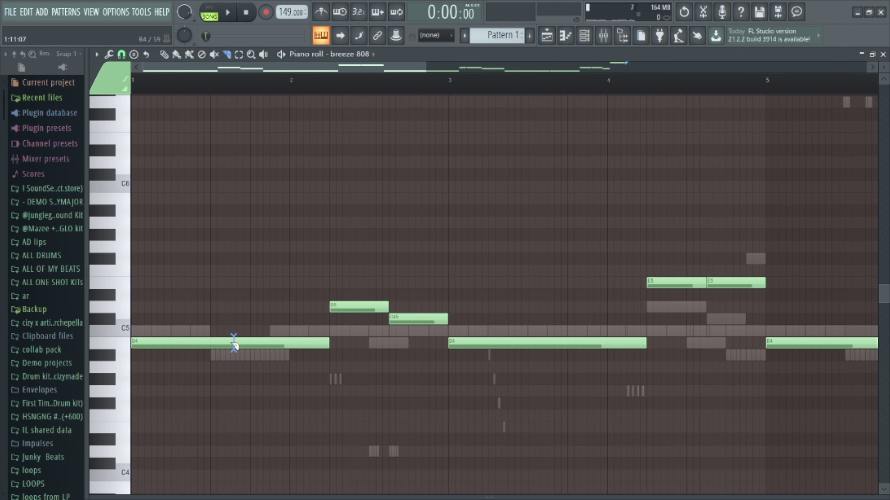
key("space")
key("space")
key("space")
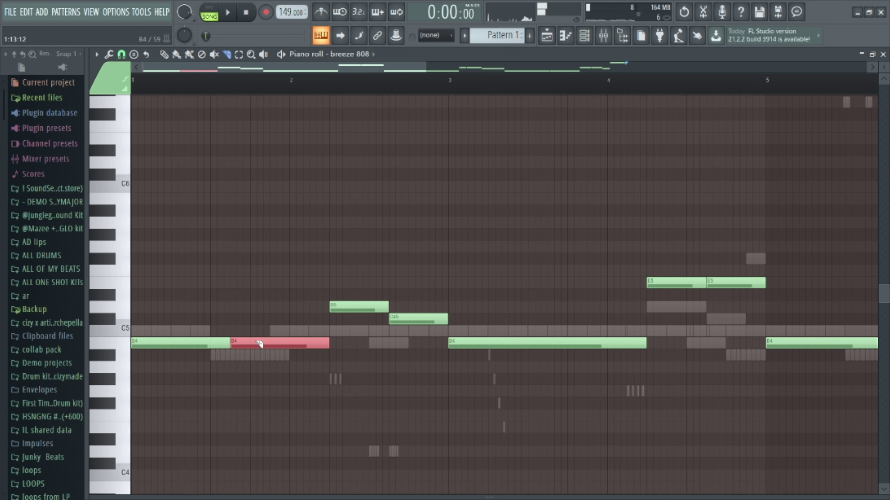
left_click(254, 344)
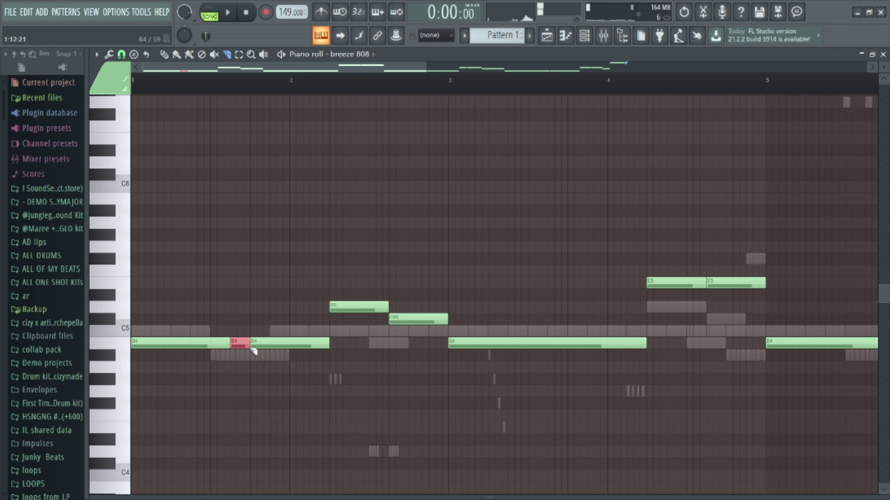
left_click(272, 345)
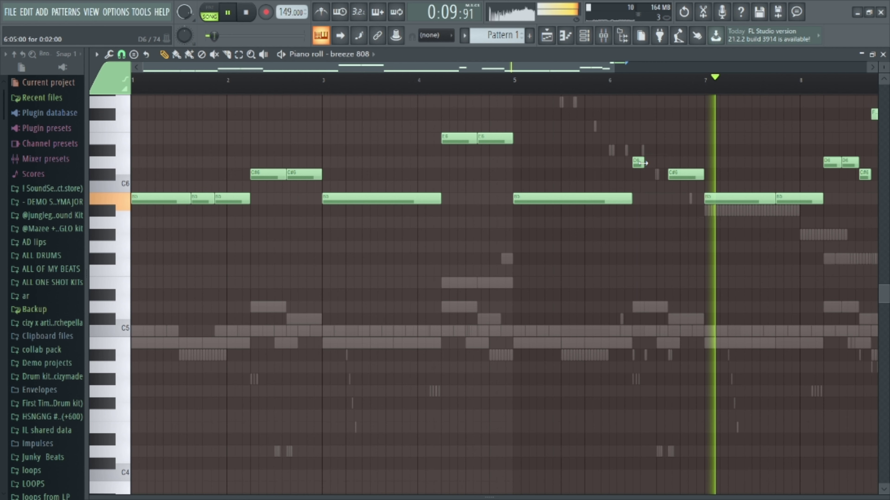
Lengthen the breeze 808 D6 note at 6:05 to six steps and precede it with a two-step D6 at 6:03, trimming the B5 before it
left_click_drag(643, 163, 667, 163)
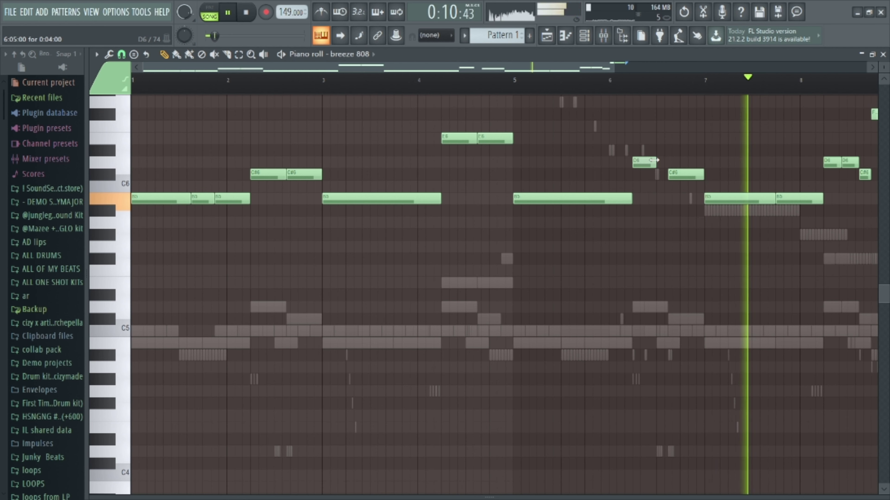
scroll(649, 150, "up", 3, "ctrl")
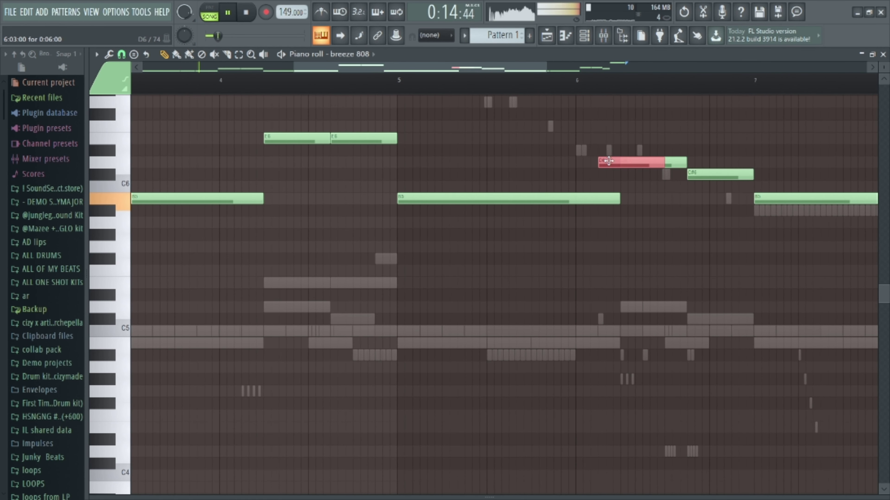
scroll(602, 175, "down", 3, "ctrl")
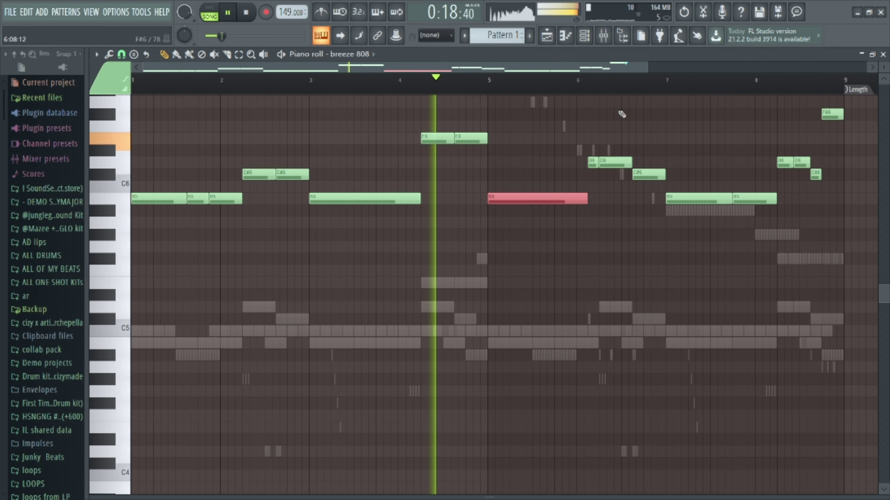
scroll(627, 122, "up", 3, "ctrl")
scroll(582, 116, "up", 3, "ctrl")
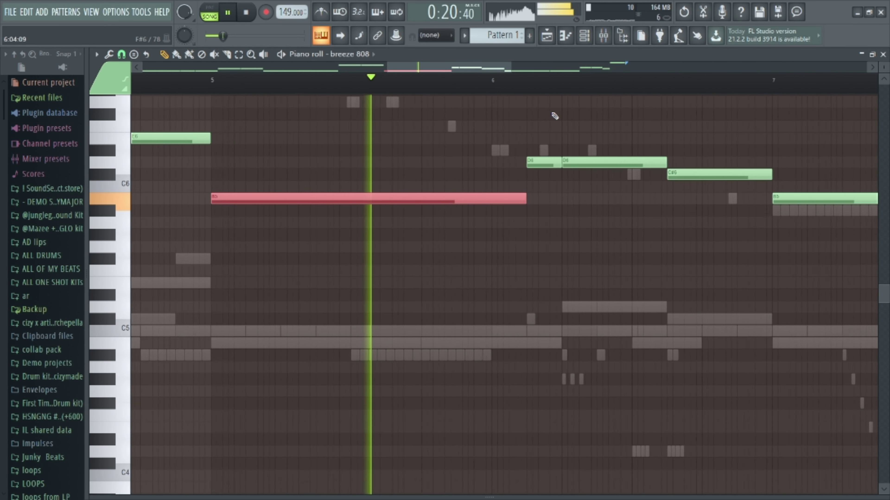
scroll(554, 139, "down", 5, "ctrl")
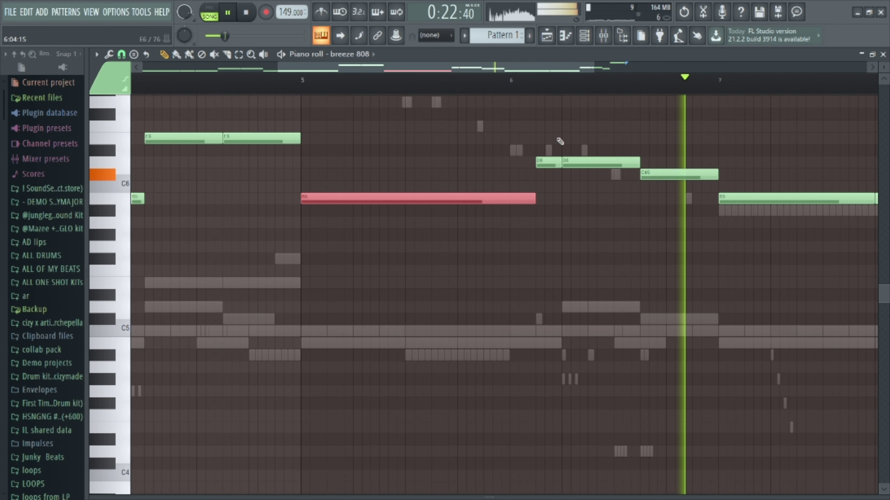
scroll(596, 144, "up", 4, "ctrl")
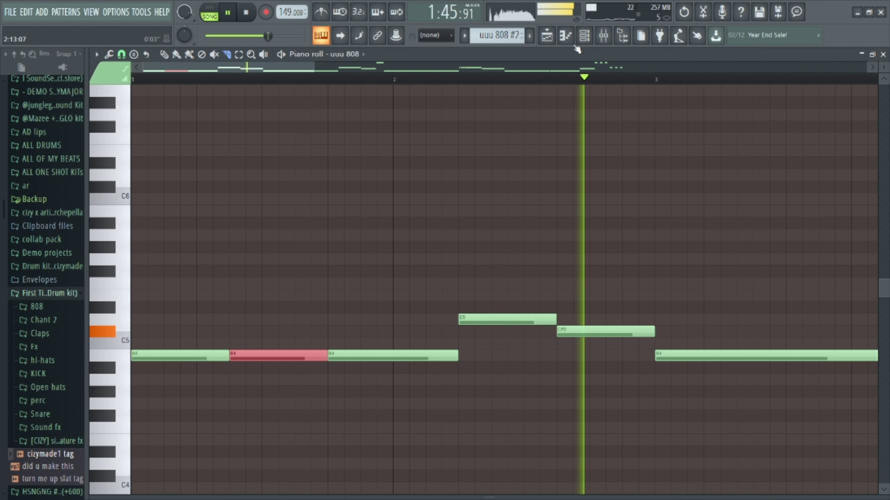
Inspect the volume envelope settings of the uuu 808 sampler channel and return to its piano roll
left_click(584, 35)
left_click(207, 313)
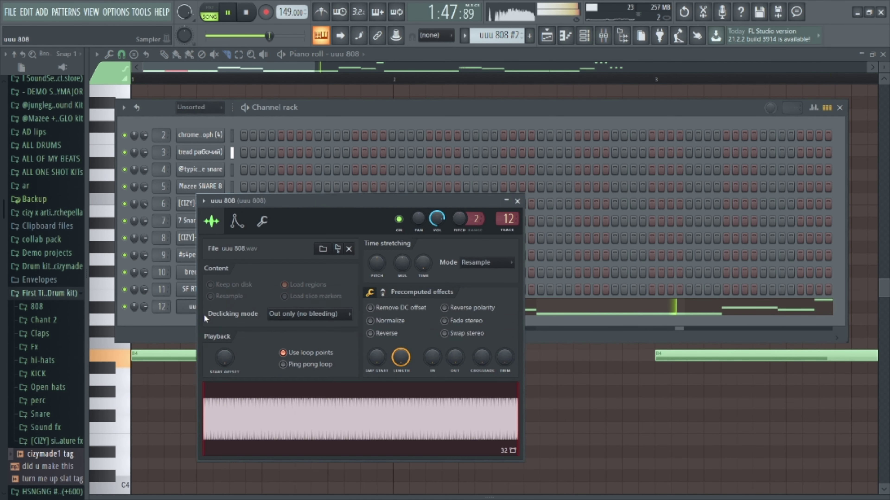
left_click(237, 222)
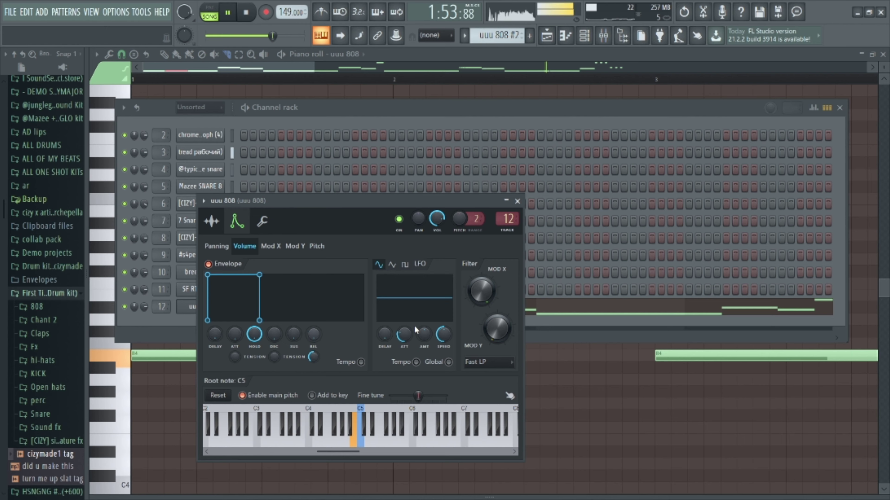
left_click(544, 365)
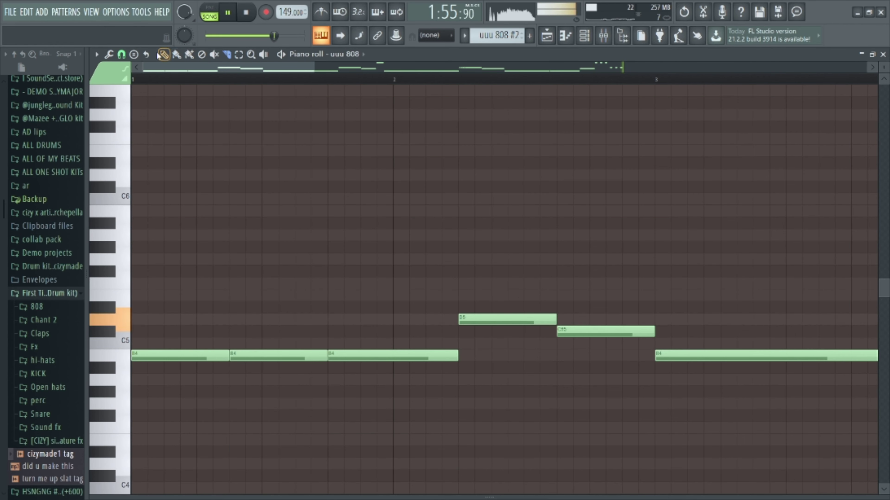
Raise the six D5 notes in the second half of bar 8 by an octave, and lower them six semitones to G#5
scroll(209, 86, "down", 6)
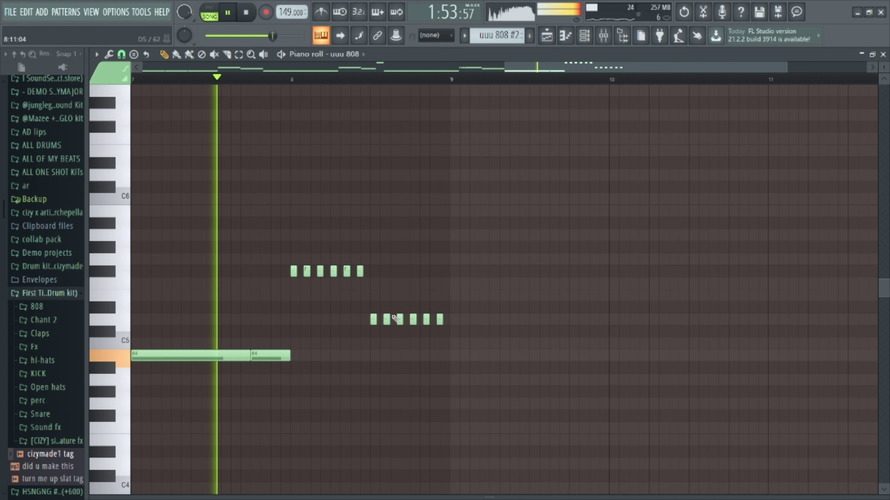
left_click_drag(365, 302, 492, 368)
key("ctrl+Up")
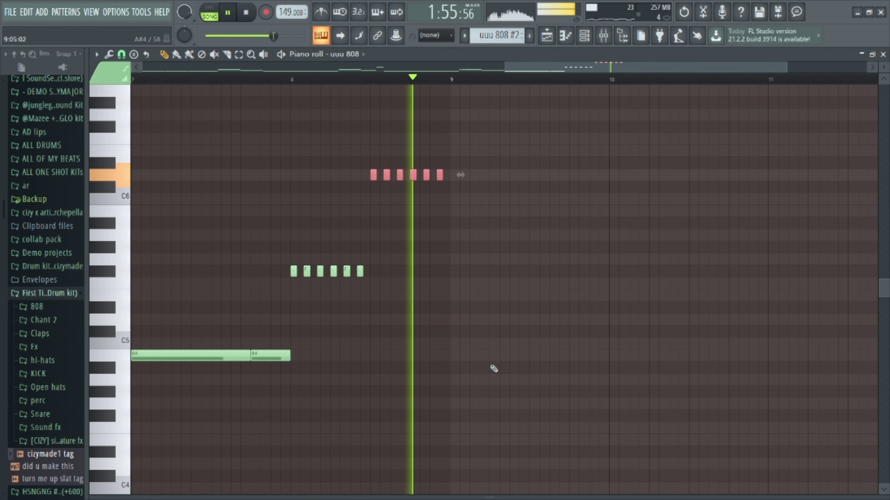
key("shift+Down")
key("shift+Down")
key("shift+Down")
key("shift+Down")
key("shift+Down")
key("shift+Down")
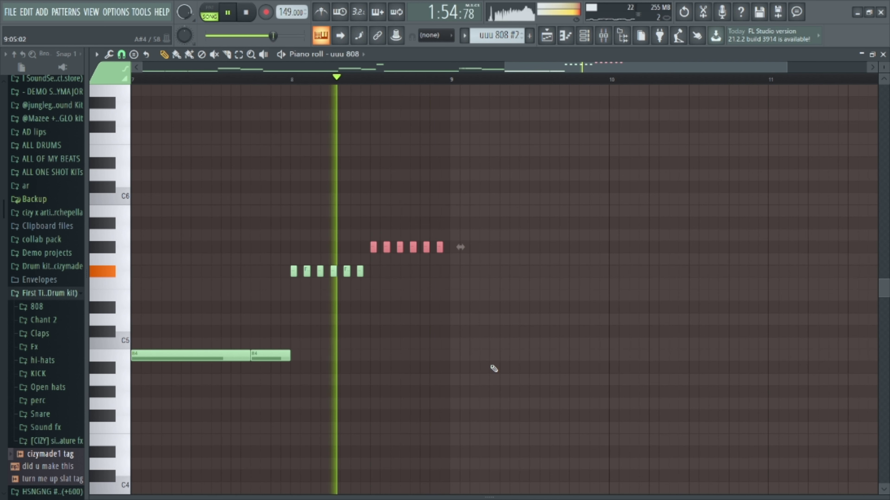
Lower the six repeated G#5 notes in the second half of bar 8 to D5 and audition the uuu 808 line
key("space")
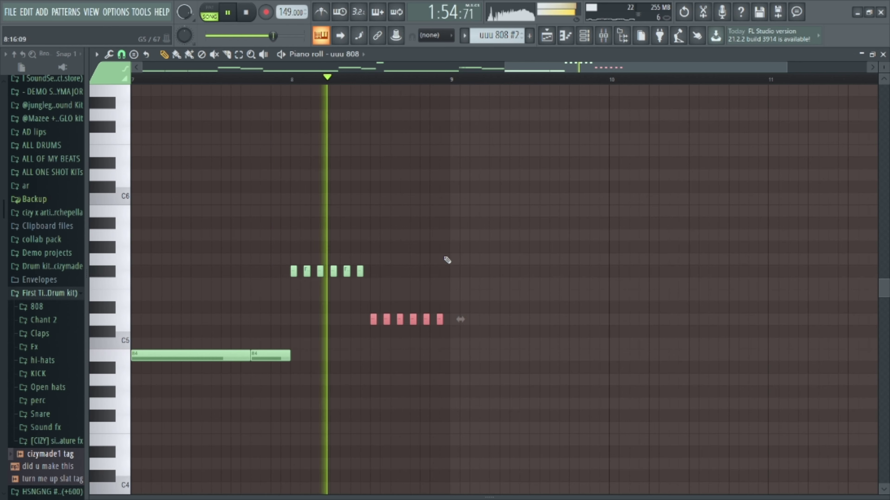
scroll(381, 240, "up", 5)
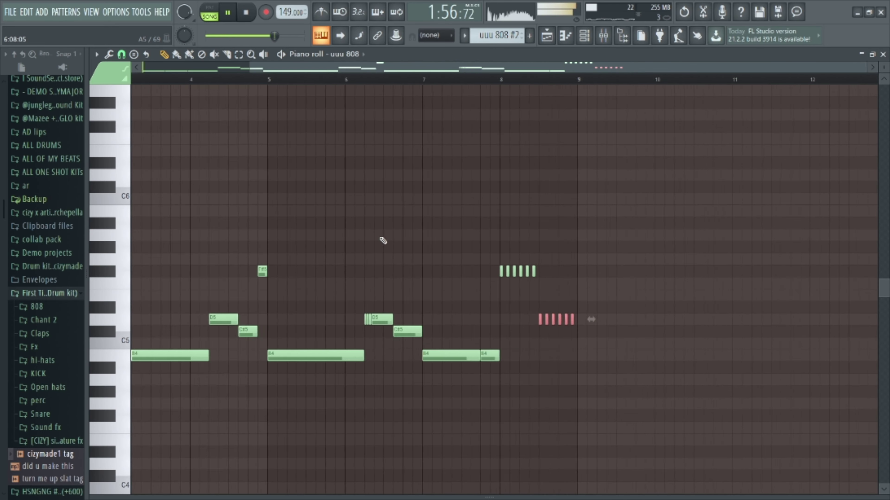
key("space")
Delete the second short D5 slice in bar 6 and move the long D5 note half a step later to 6:07
scroll(592, 189, "down", 2)
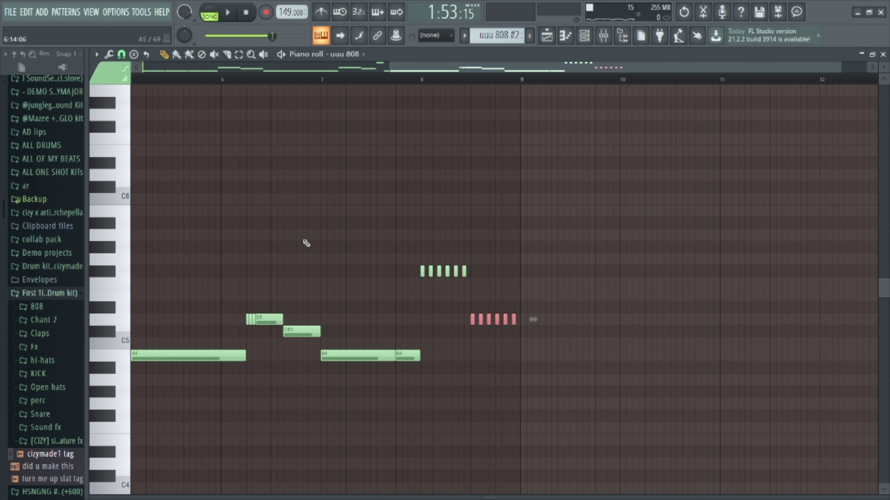
scroll(273, 248, "up", 4)
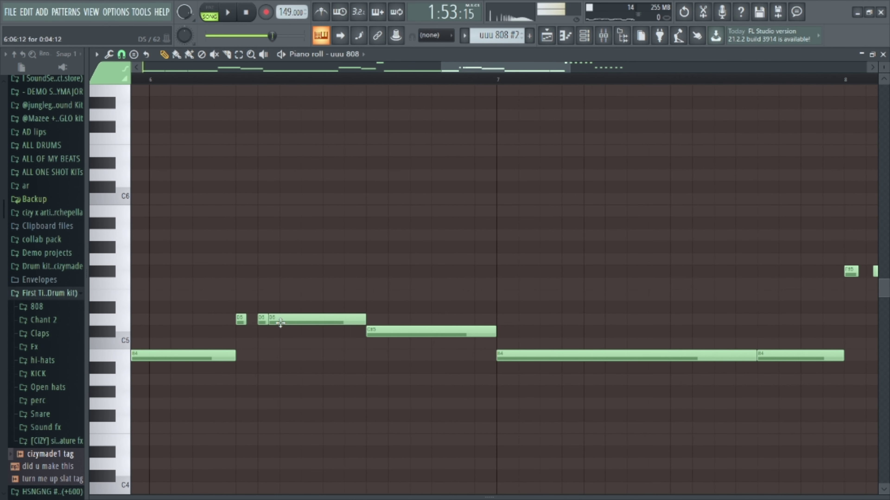
key("space")
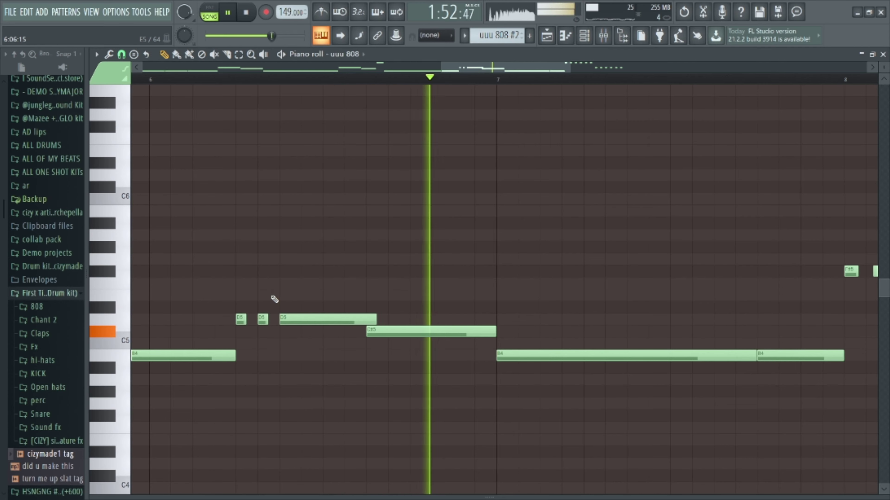
Review the whole uuu 808 line during playback and return to the playlist arrangement
scroll(278, 266, "down", 3)
scroll(302, 282, "down", 2)
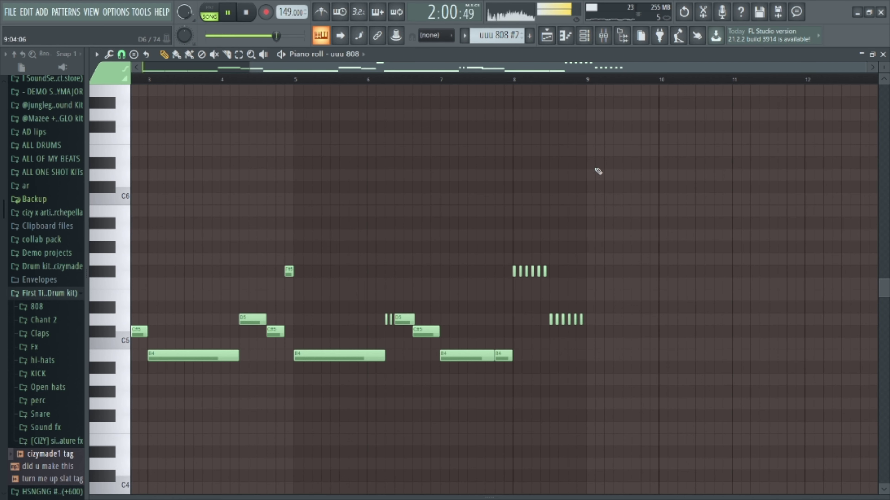
left_click(548, 35)
scroll(581, 242, "down", 3)
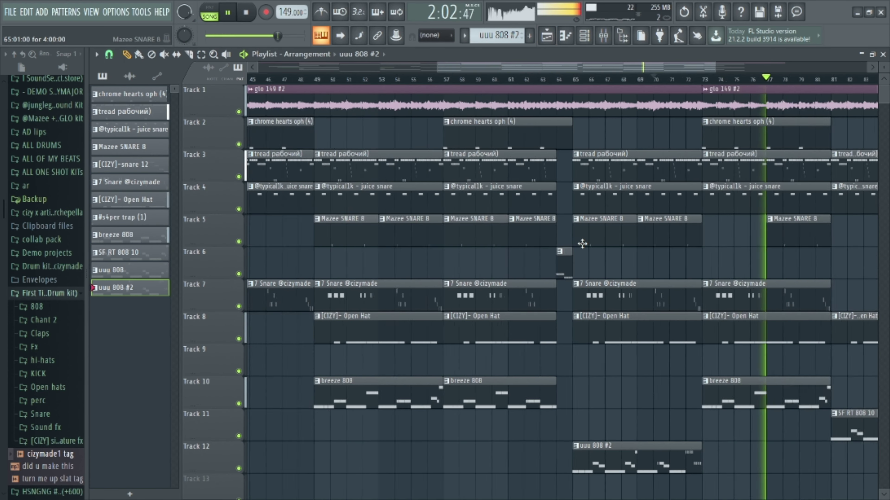